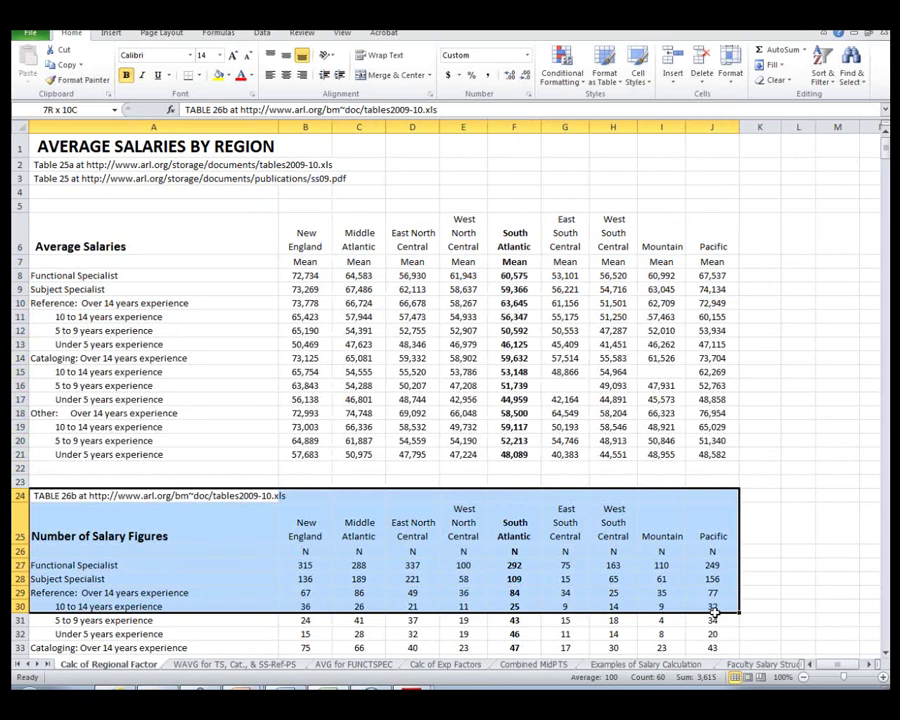
Step: Select the Number of Salary Figures table A24:J41 and compare its New England Functional Specialist count in B27 with the Average Salaries table
{"action": "left_click_drag", "start_coordinate": [714, 612], "coordinate": [698, 667]}
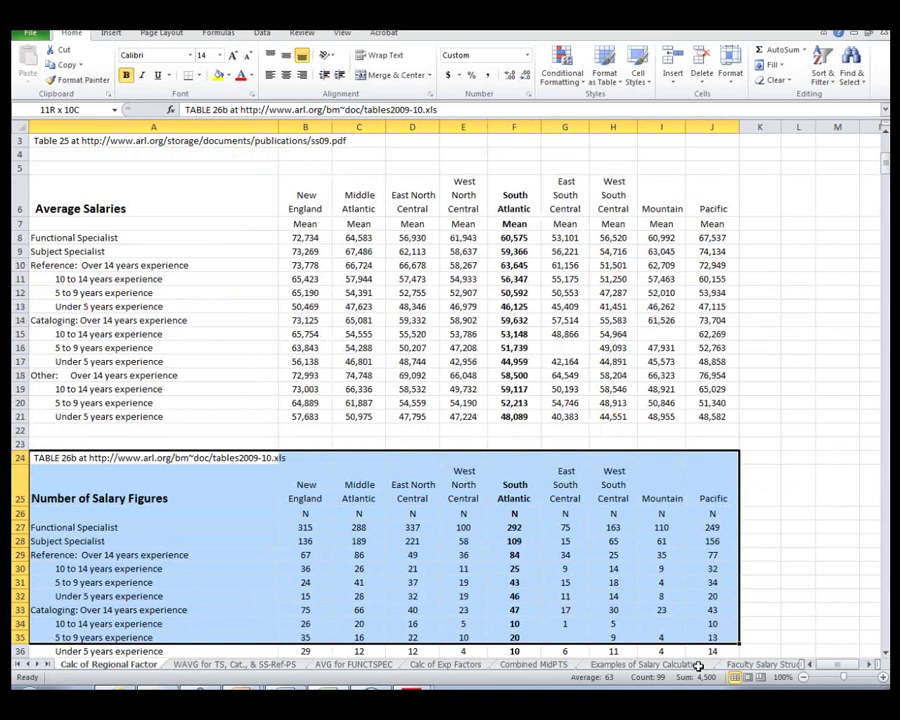
{"action": "left_click_drag", "start_coordinate": [698, 667], "coordinate": [705, 645]}
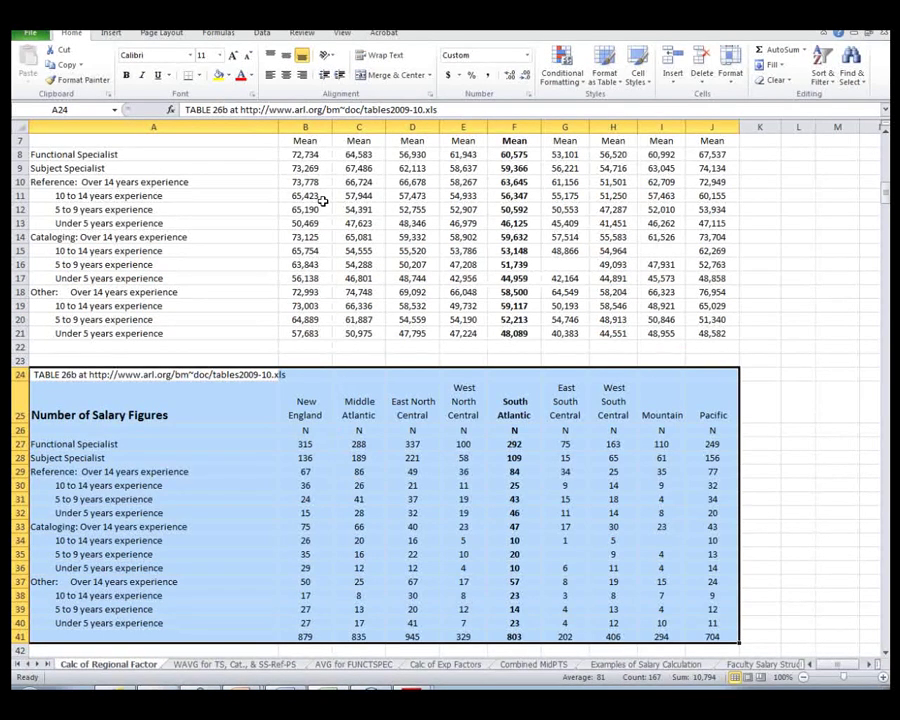
{"action": "scroll", "coordinate": [323, 200], "scroll_direction": "up", "scroll_amount": 1}
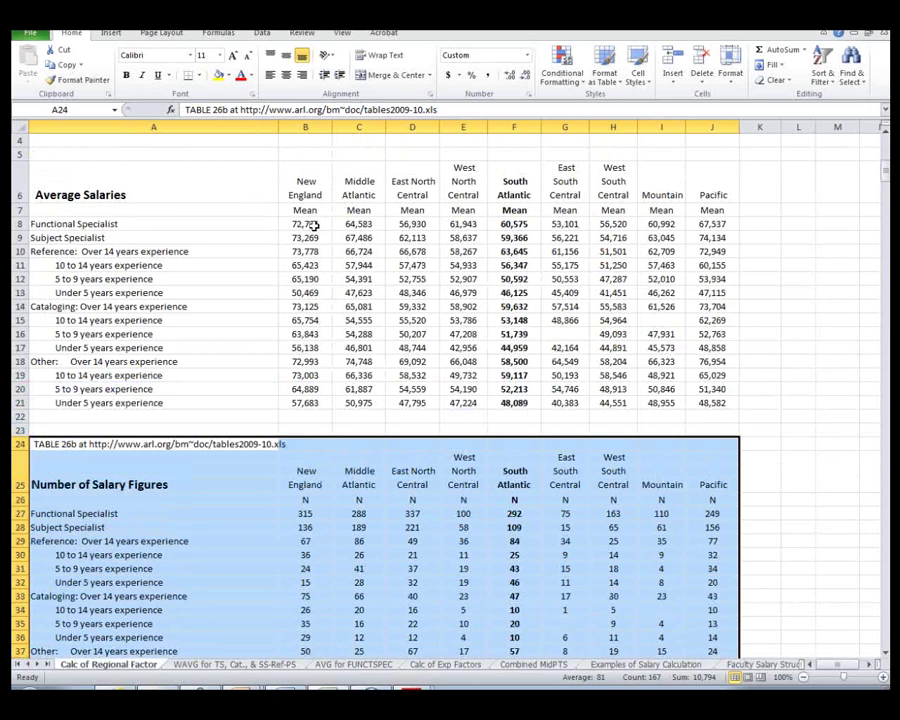
{"action": "left_click", "coordinate": [312, 514]}
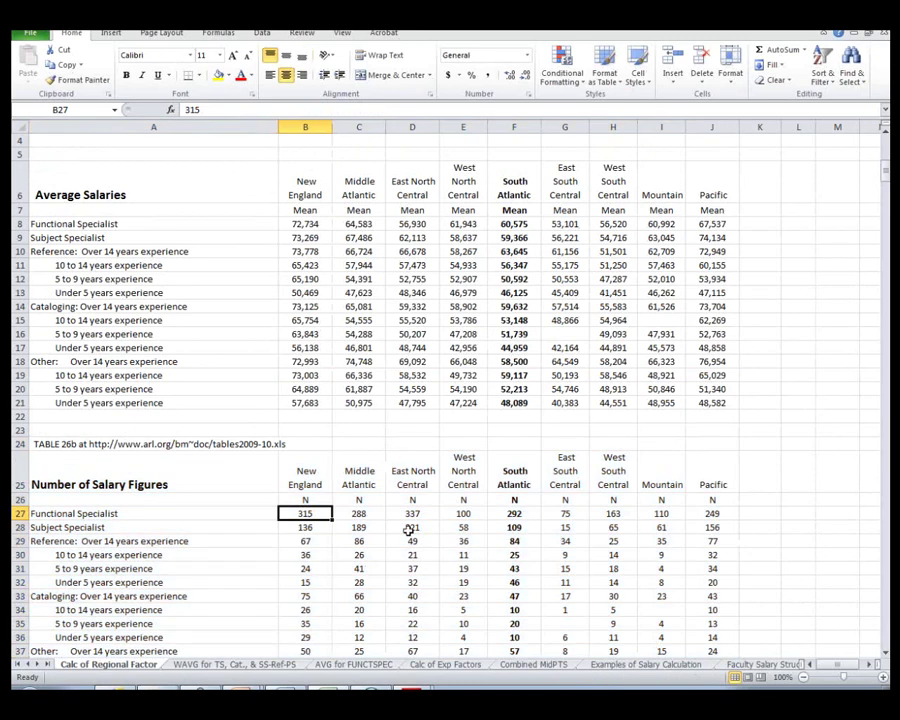
{"action": "scroll", "coordinate": [410, 529], "scroll_direction": "up", "scroll_amount": 1}
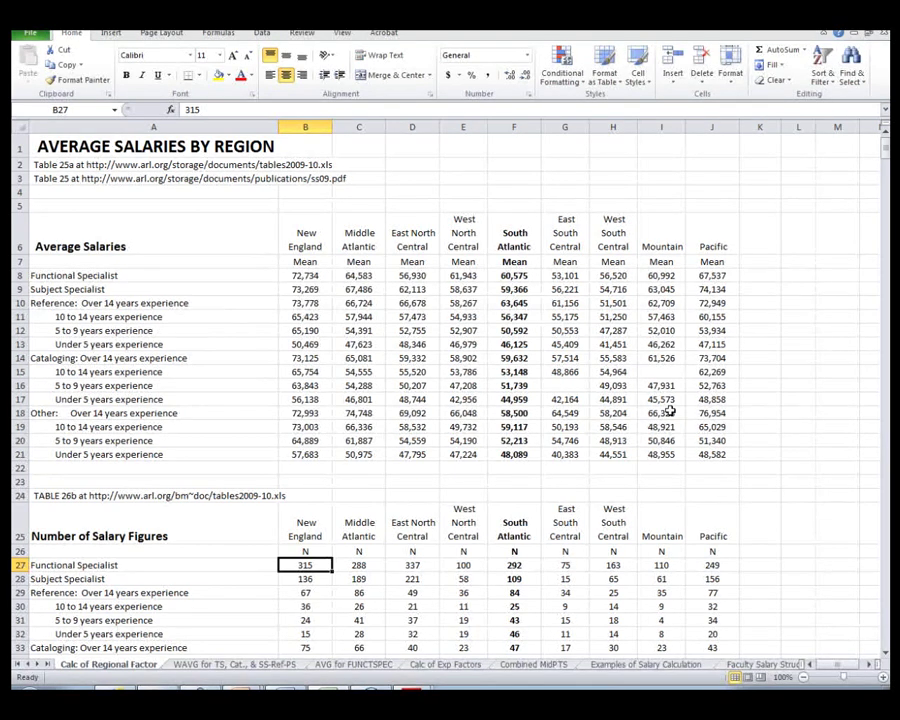
Step: Examine the South Atlantic average salaries in F6:F21, then the salary counts and the start of the calculations section
{"action": "left_click_drag", "start_coordinate": [513, 250], "coordinate": [514, 454]}
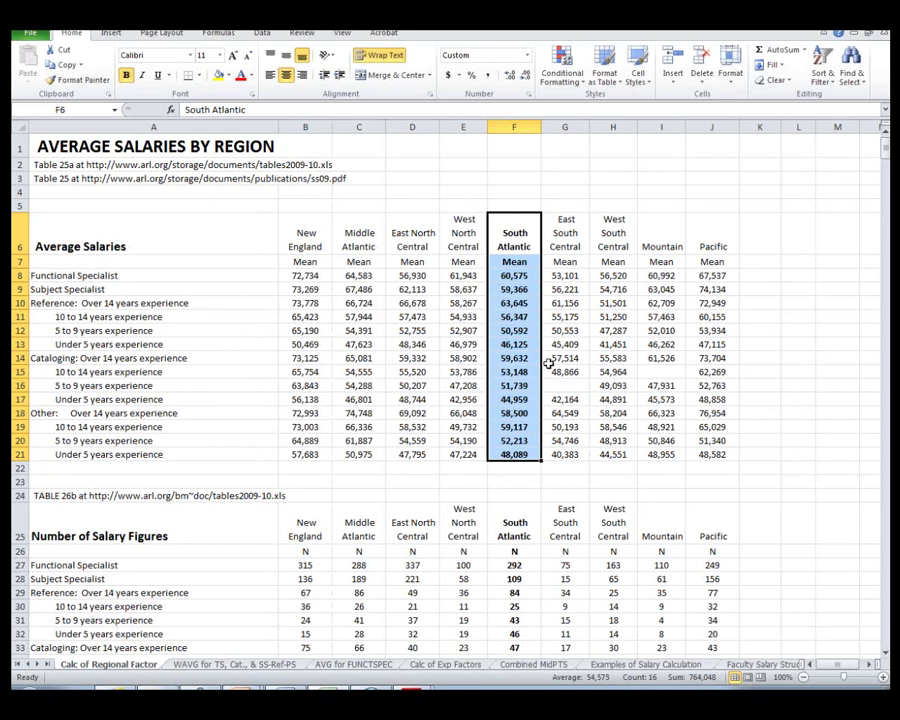
{"action": "left_click", "coordinate": [634, 483]}
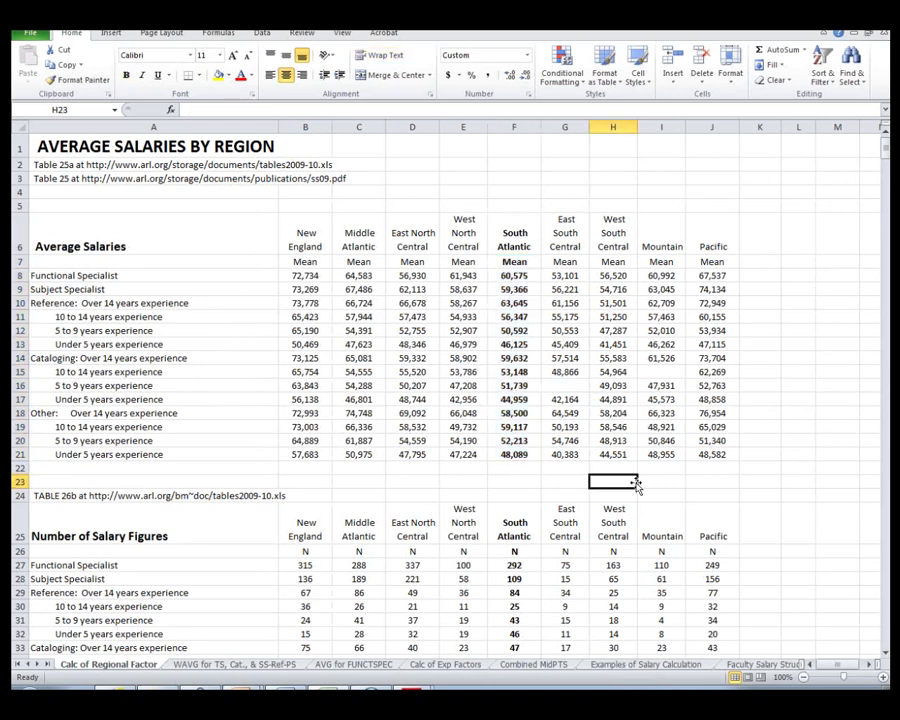
{"action": "scroll", "coordinate": [635, 485], "scroll_direction": "down", "scroll_amount": 1}
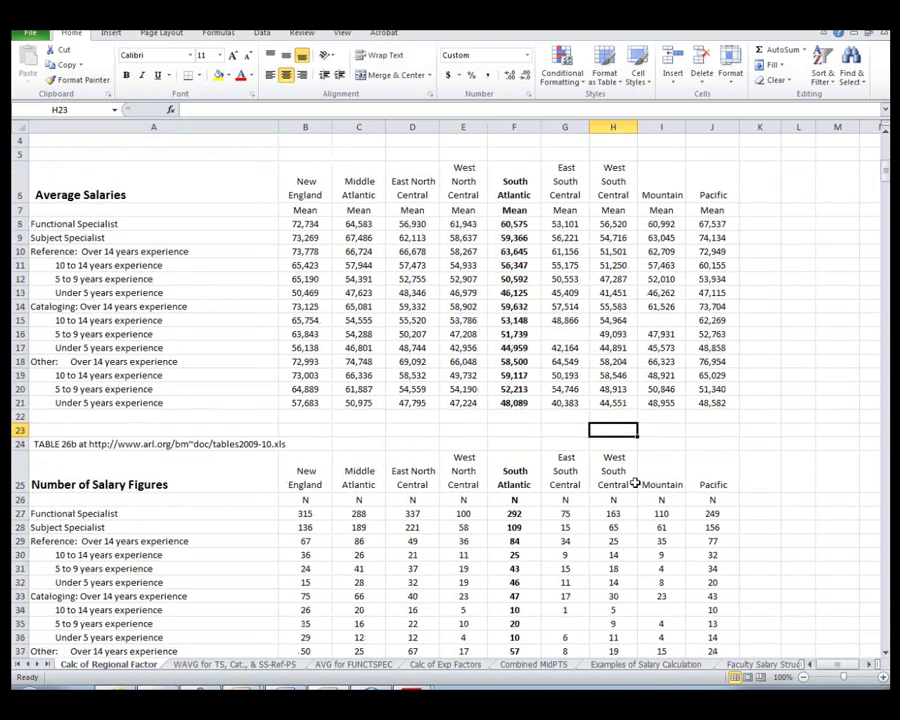
{"action": "scroll", "coordinate": [634, 483], "scroll_direction": "down", "scroll_amount": 1}
{"action": "scroll", "coordinate": [633, 483], "scroll_direction": "down", "scroll_amount": 3}
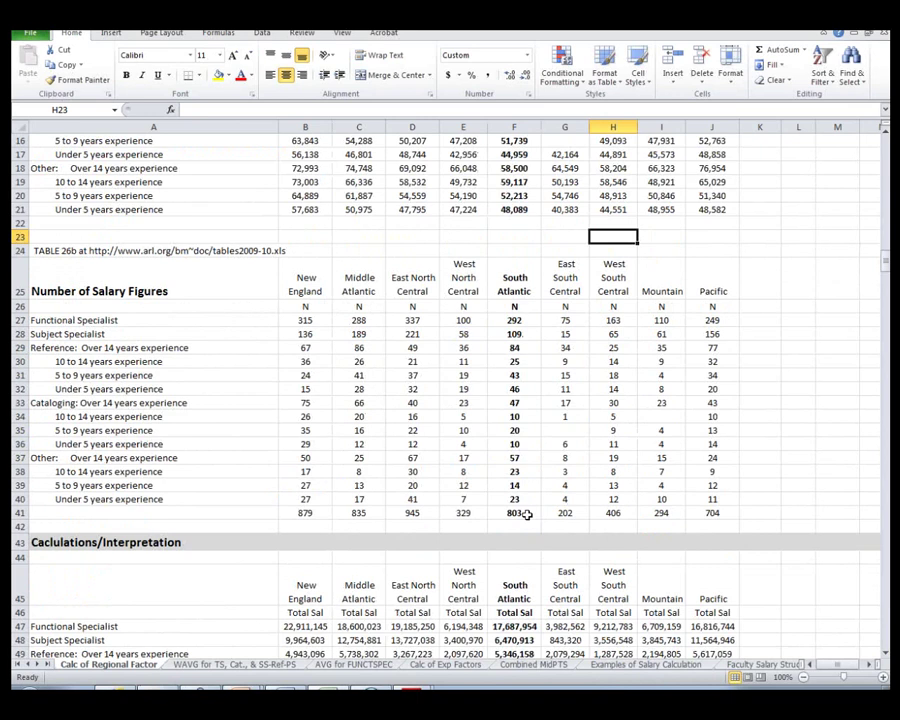
{"action": "scroll", "coordinate": [527, 514], "scroll_direction": "down", "scroll_amount": 1}
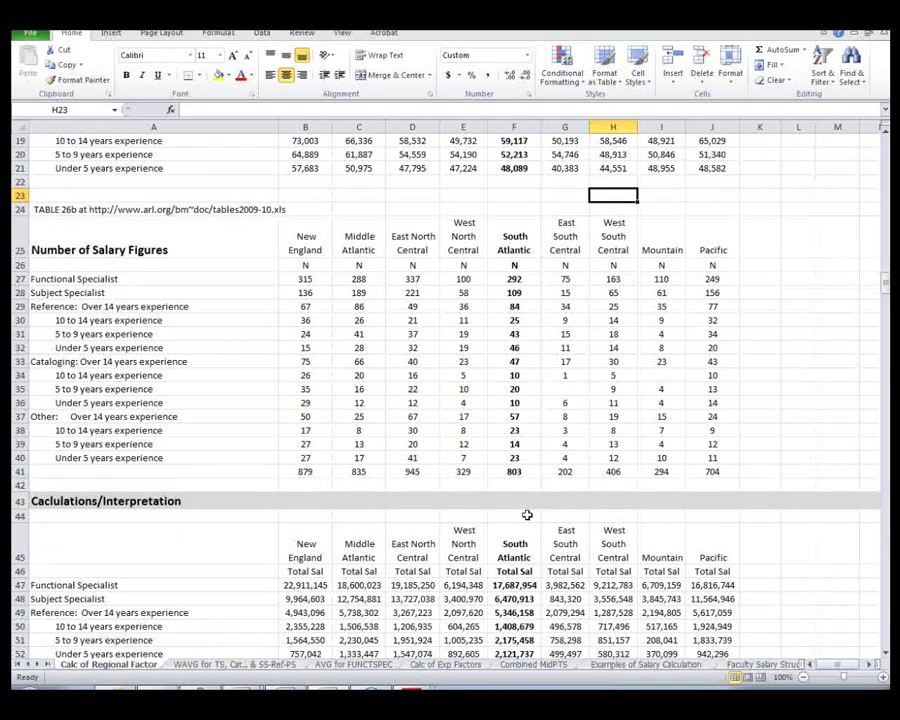
{"action": "scroll", "coordinate": [527, 514], "scroll_direction": "down", "scroll_amount": 4}
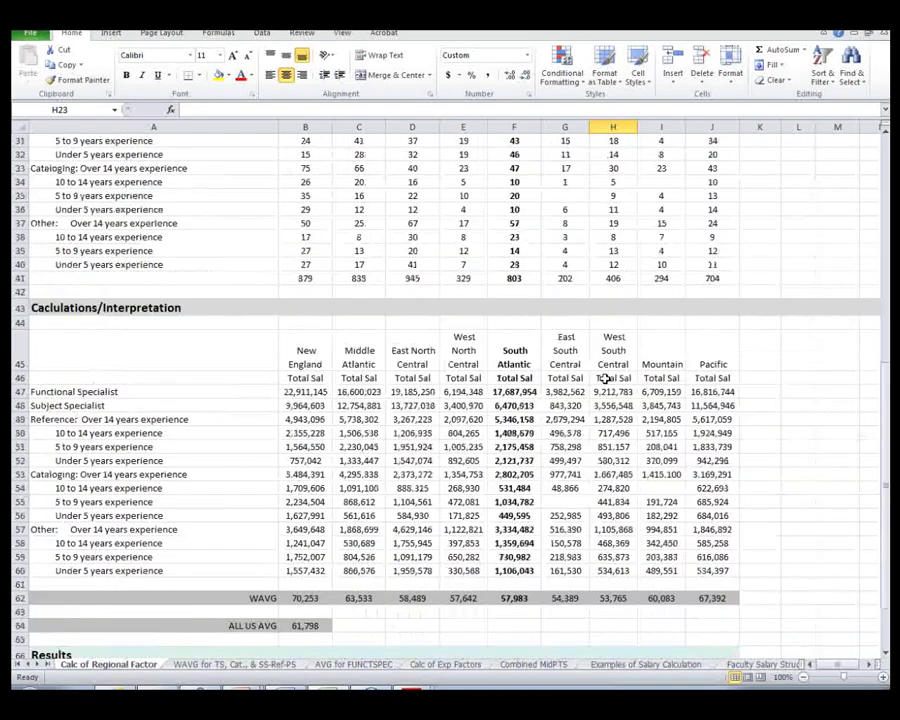
Step: Inspect the South Atlantic Functional Specialist mean in F8, count in F27 and total salary formula in F47
{"action": "key", "text": "ctrl+z"}
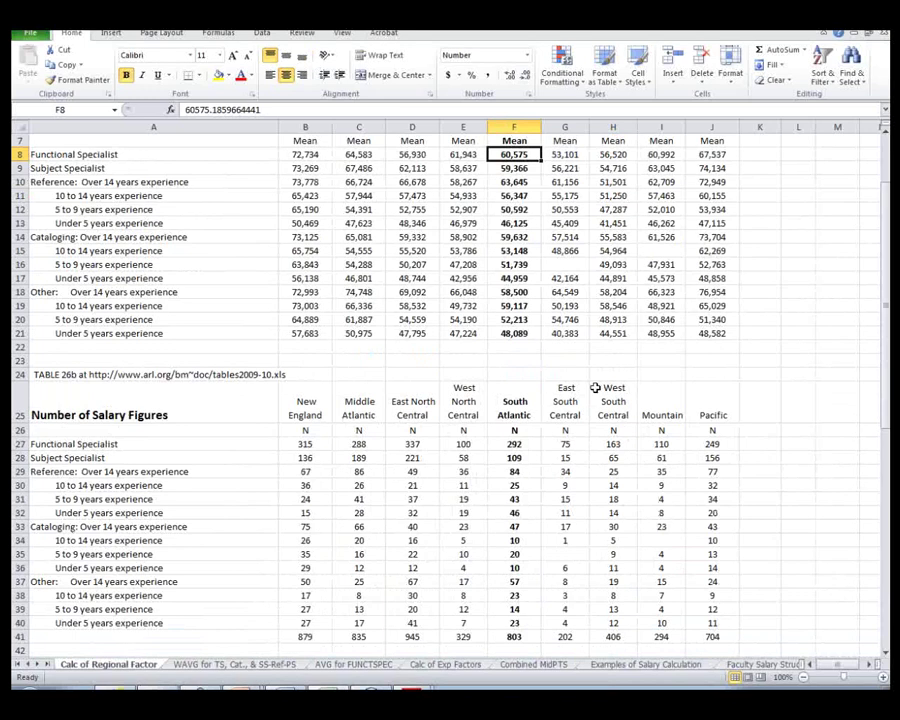
{"action": "key", "text": "ctrl+z"}
{"action": "key", "text": "ctrl+z"}
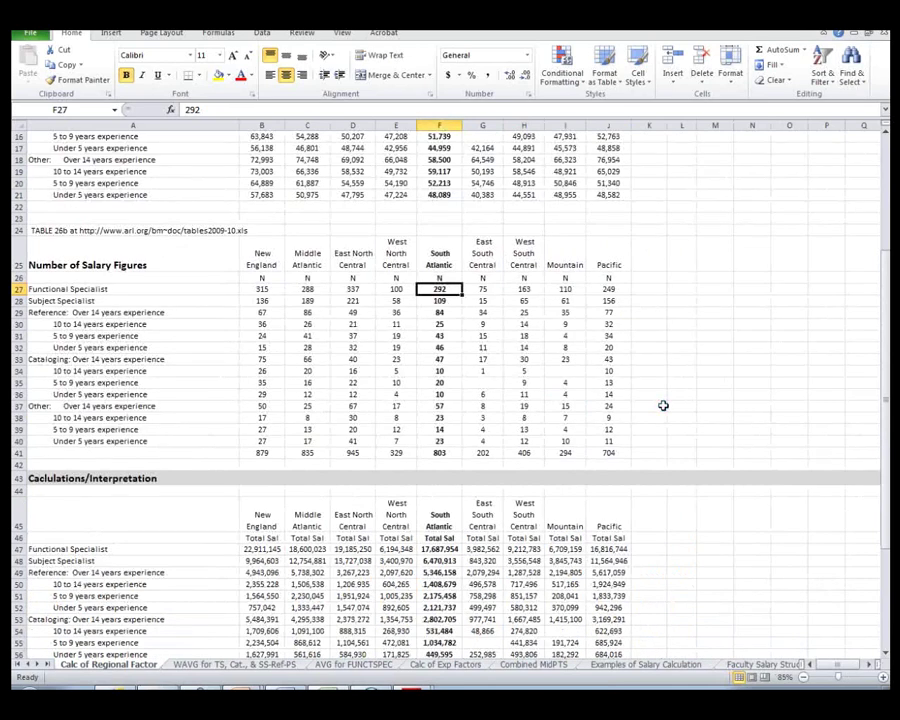
{"action": "scroll", "coordinate": [663, 405], "scroll_direction": "up", "scroll_amount": 5}
{"action": "scroll", "coordinate": [663, 405], "scroll_direction": "down", "scroll_amount": 6}
{"action": "left_click", "coordinate": [440, 514]}
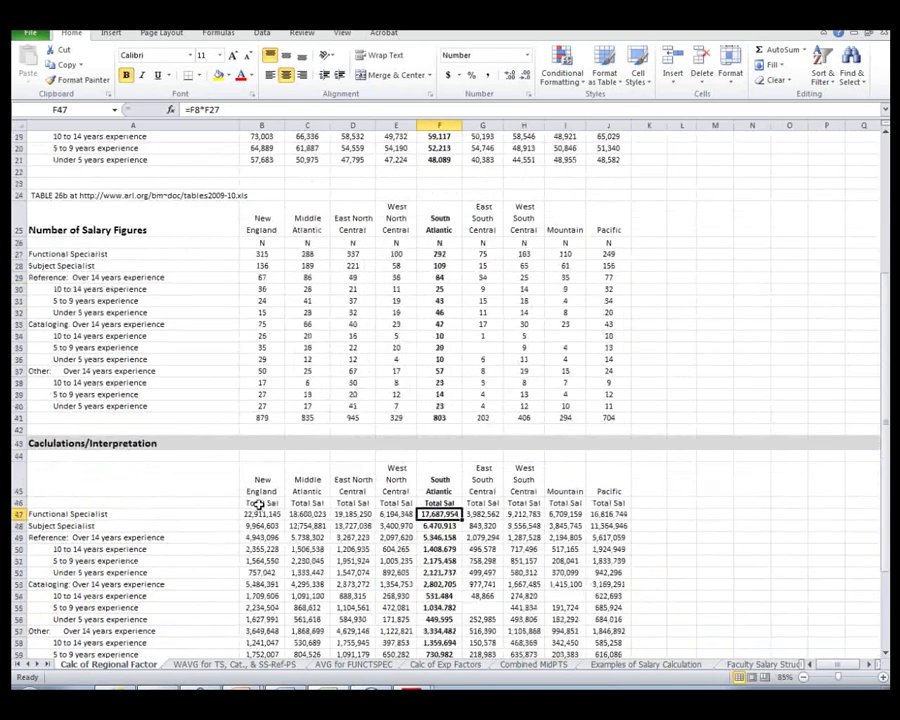
Step: Review the Subject Specialist and Reference rows A48:A52, then inspect the South Atlantic weighted average formula in F62
{"action": "left_click_drag", "start_coordinate": [70, 526], "coordinate": [142, 566]}
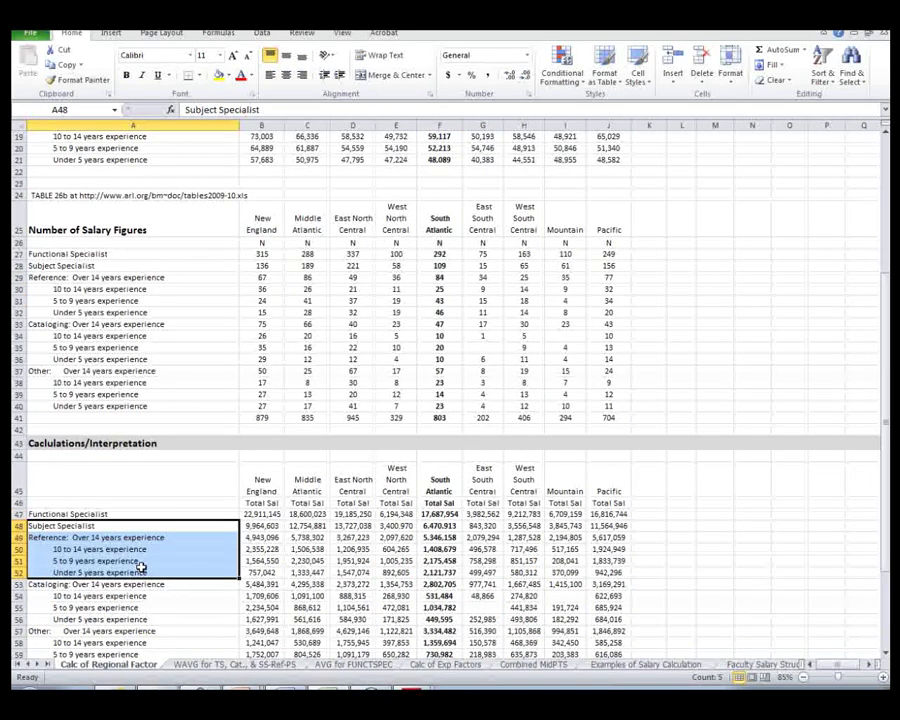
{"action": "scroll", "coordinate": [142, 566], "scroll_direction": "down", "scroll_amount": 1}
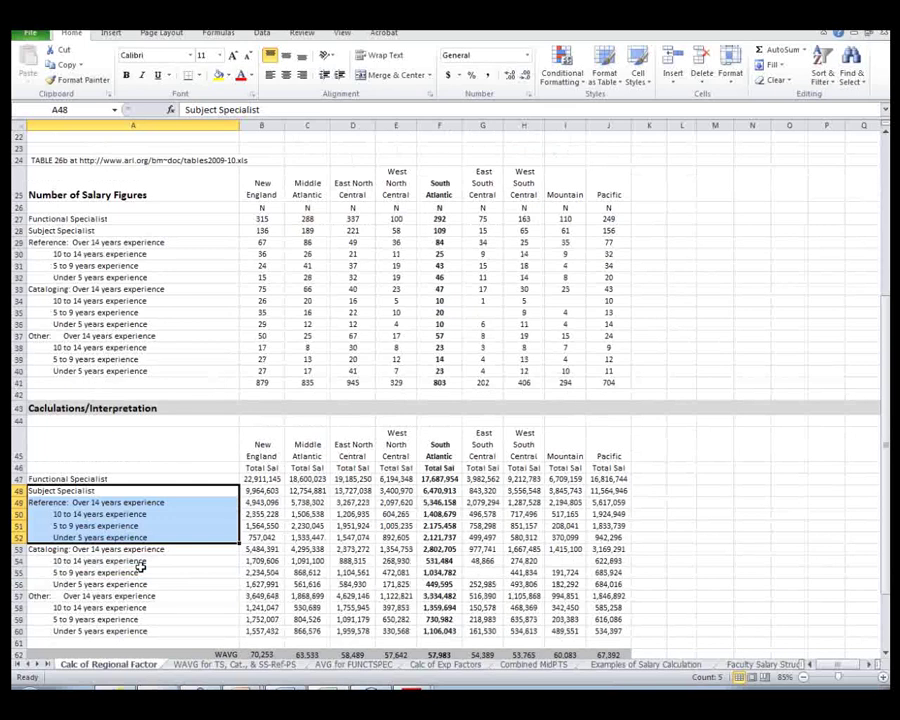
{"action": "scroll", "coordinate": [142, 566], "scroll_direction": "down", "scroll_amount": 2}
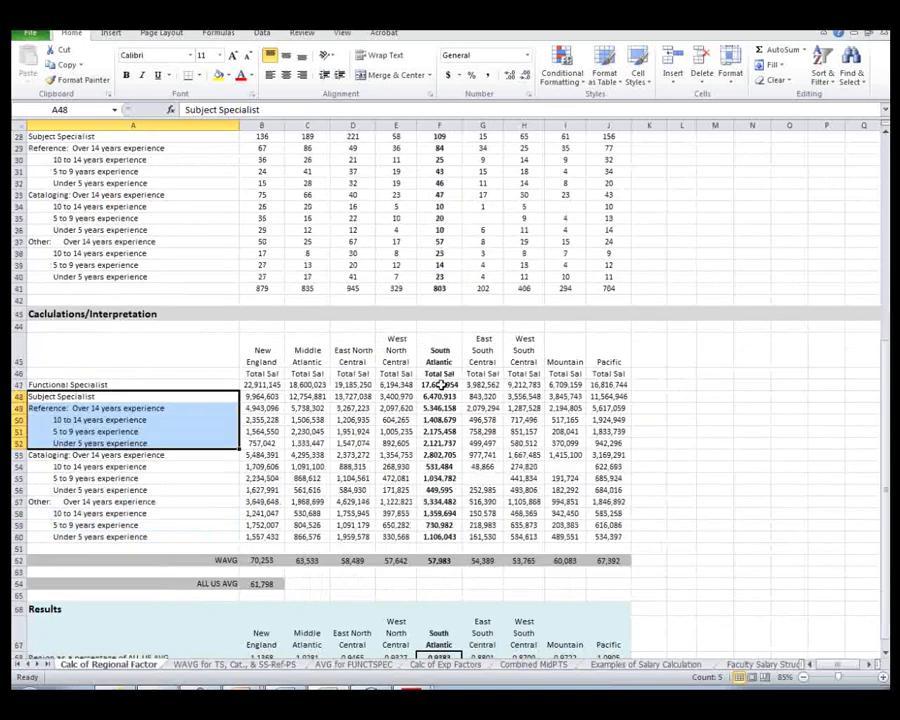
{"action": "left_click", "coordinate": [442, 561]}
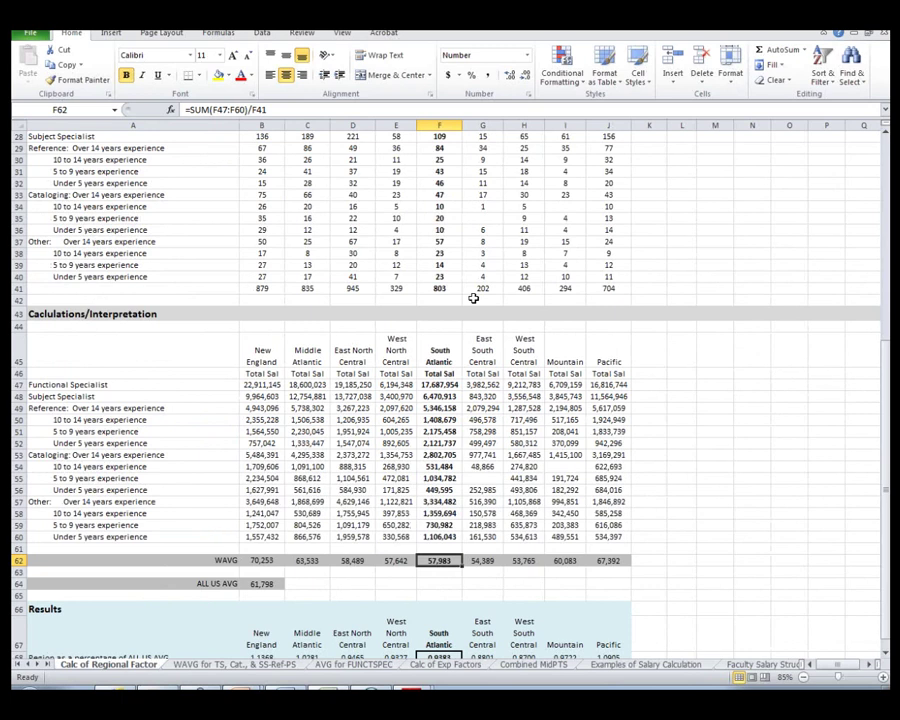
Step: Review how the sheet runs from the Average Salaries table through the salary counts and calculations to the Results section
{"action": "scroll", "coordinate": [473, 298], "scroll_direction": "up", "scroll_amount": 1}
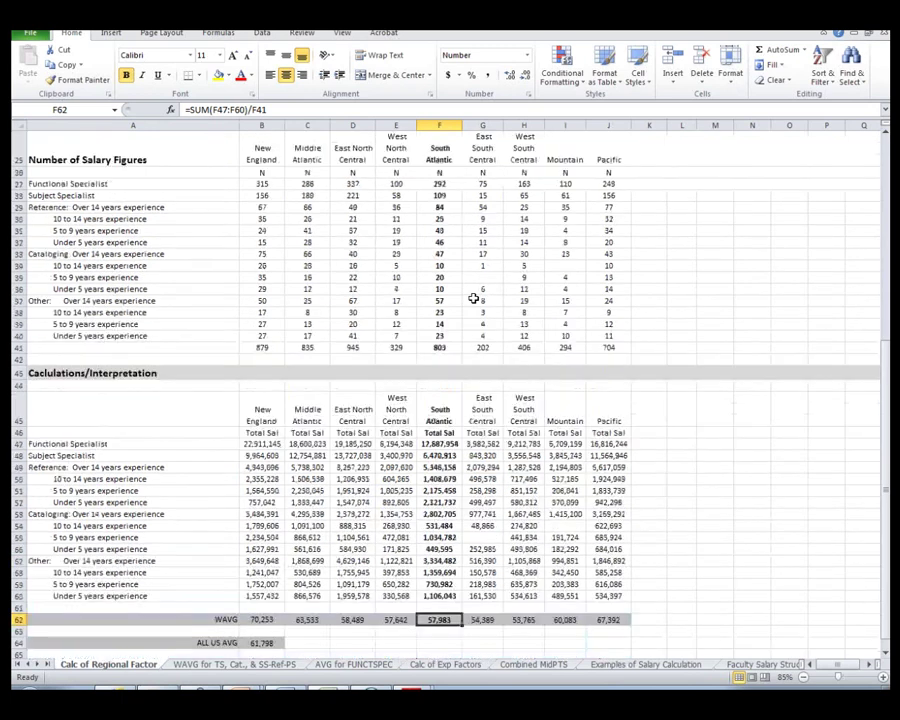
{"action": "scroll", "coordinate": [473, 298], "scroll_direction": "up", "scroll_amount": 8}
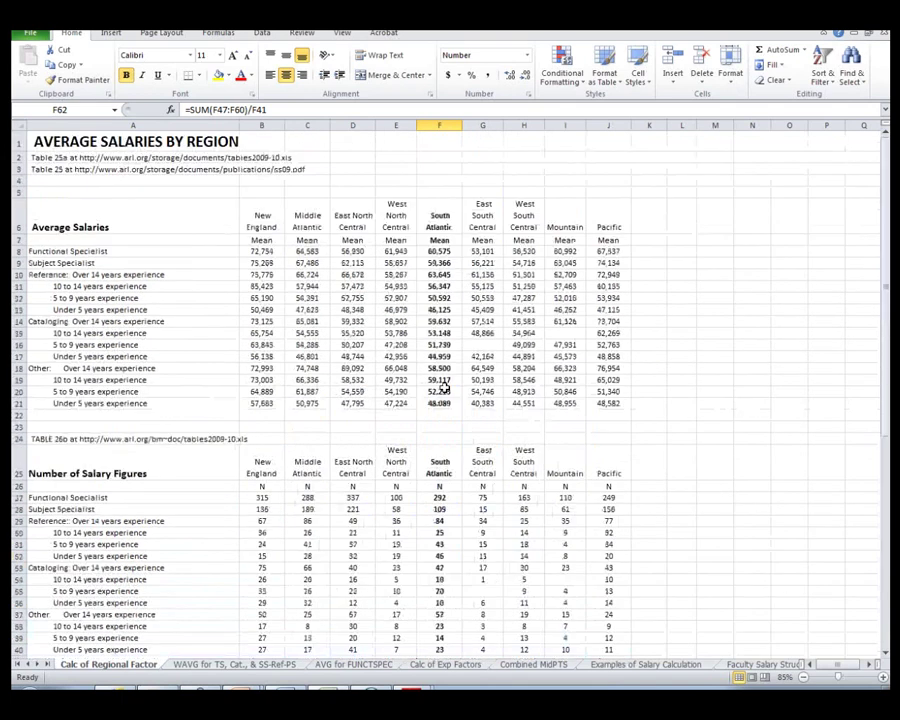
{"action": "scroll", "coordinate": [444, 388], "scroll_direction": "down", "scroll_amount": 1}
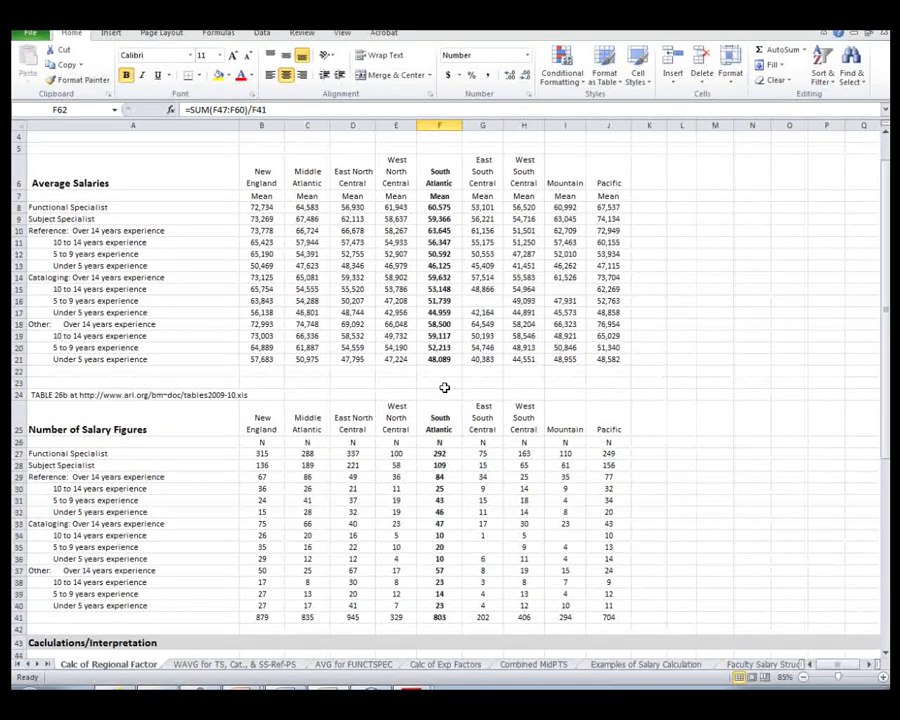
{"action": "scroll", "coordinate": [444, 388], "scroll_direction": "down", "scroll_amount": 9}
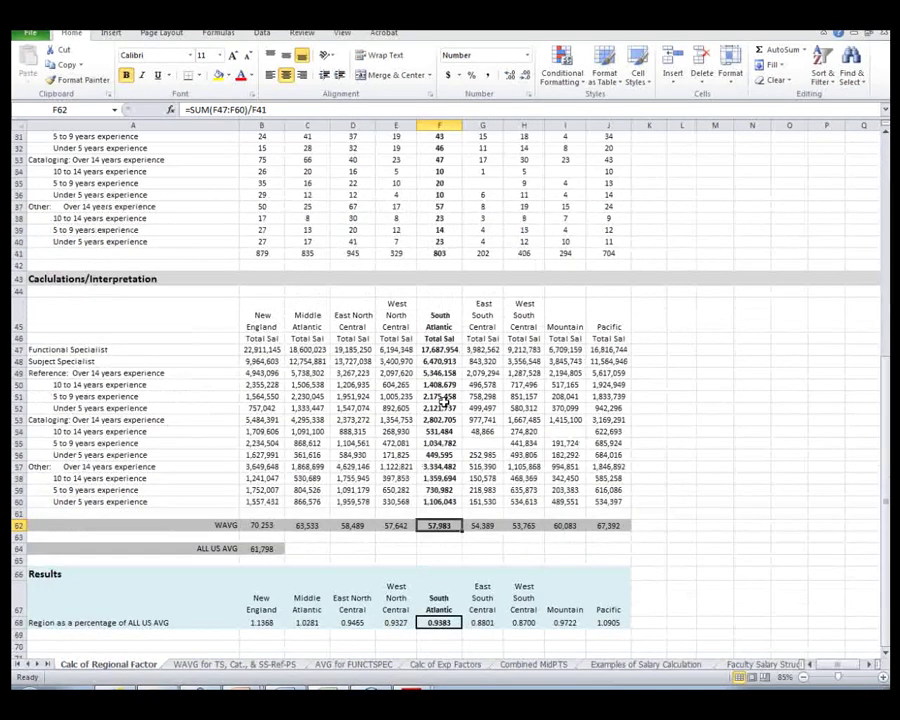
{"action": "scroll", "coordinate": [443, 398], "scroll_direction": "down", "scroll_amount": 2}
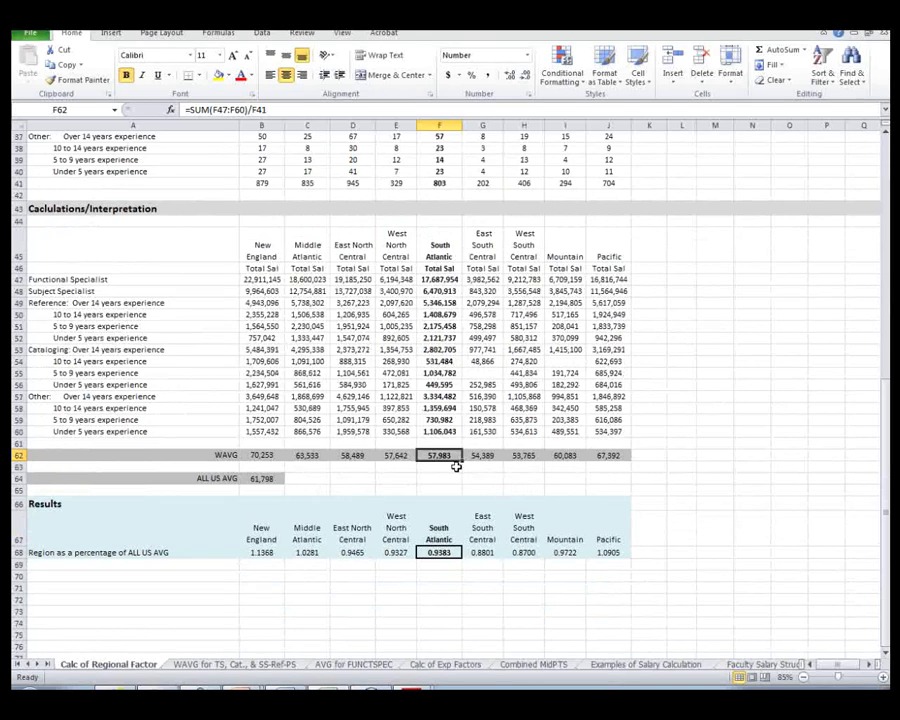
Step: Review the job categories A47:A60 and inspect the weighted average formulas in F62 and B62 and the ALL US AVG formula in B64
{"action": "left_click_drag", "start_coordinate": [76, 279], "coordinate": [80, 432]}
{"action": "left_click", "coordinate": [439, 455]}
{"action": "left_click", "coordinate": [263, 455]}
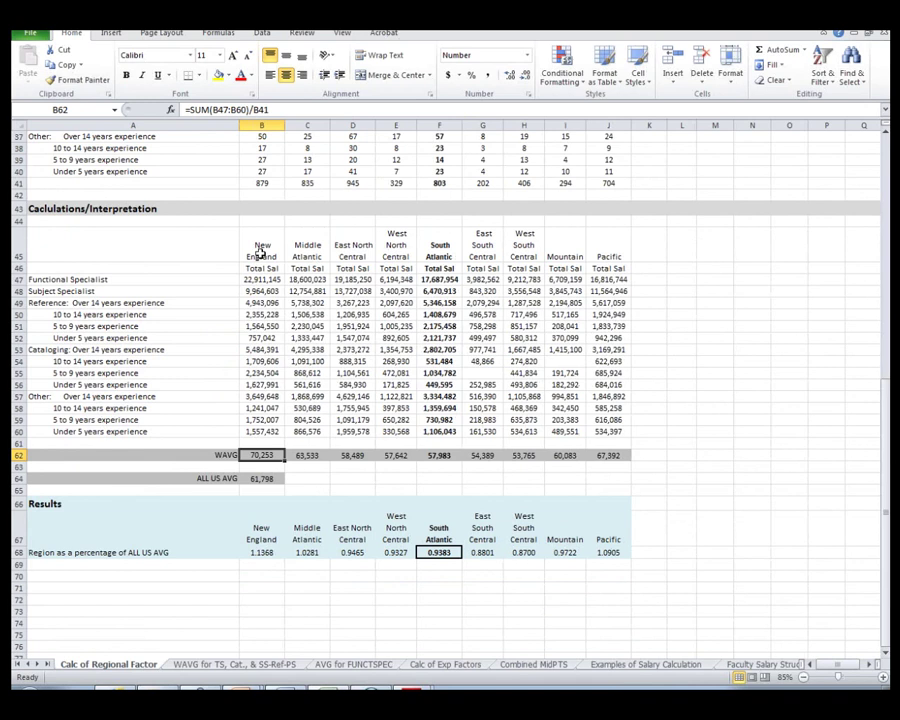
{"action": "left_click", "coordinate": [268, 478]}
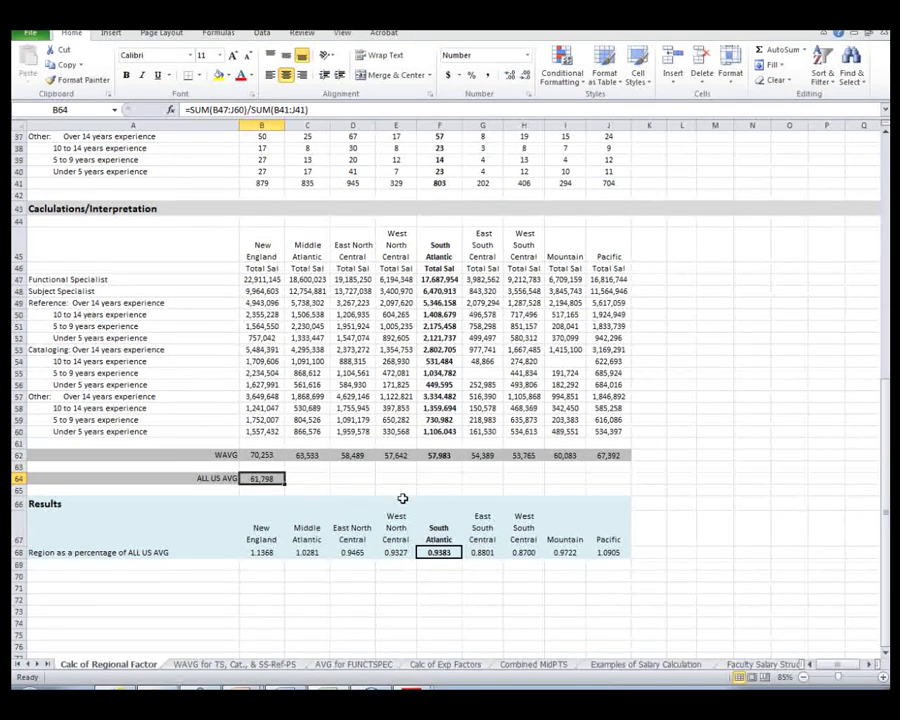
{"action": "scroll", "coordinate": [402, 498], "scroll_direction": "up", "scroll_amount": 3}
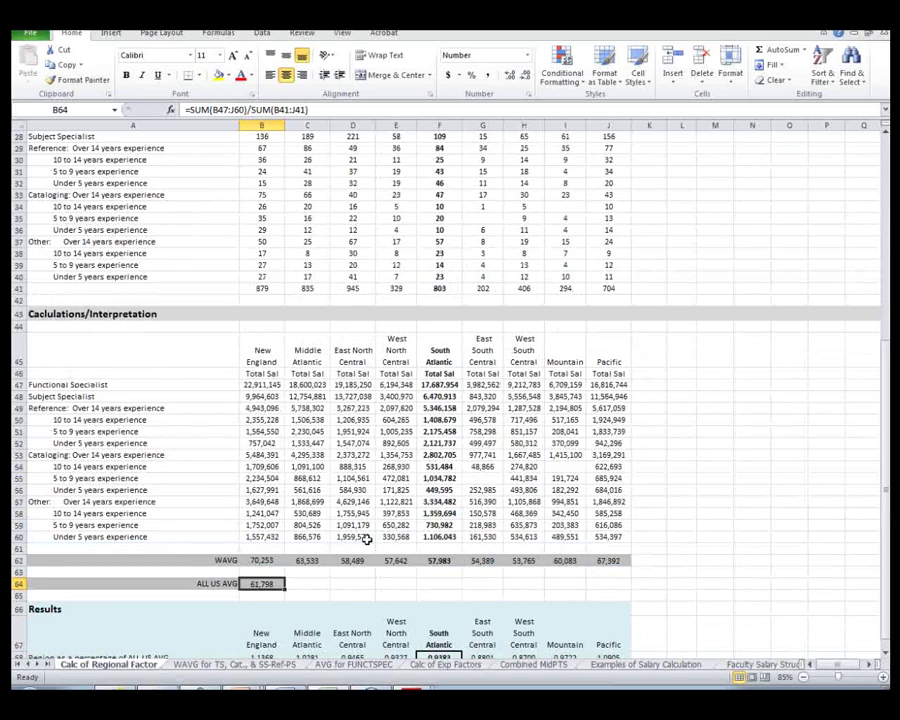
{"action": "scroll", "coordinate": [367, 540], "scroll_direction": "down", "scroll_amount": 2}
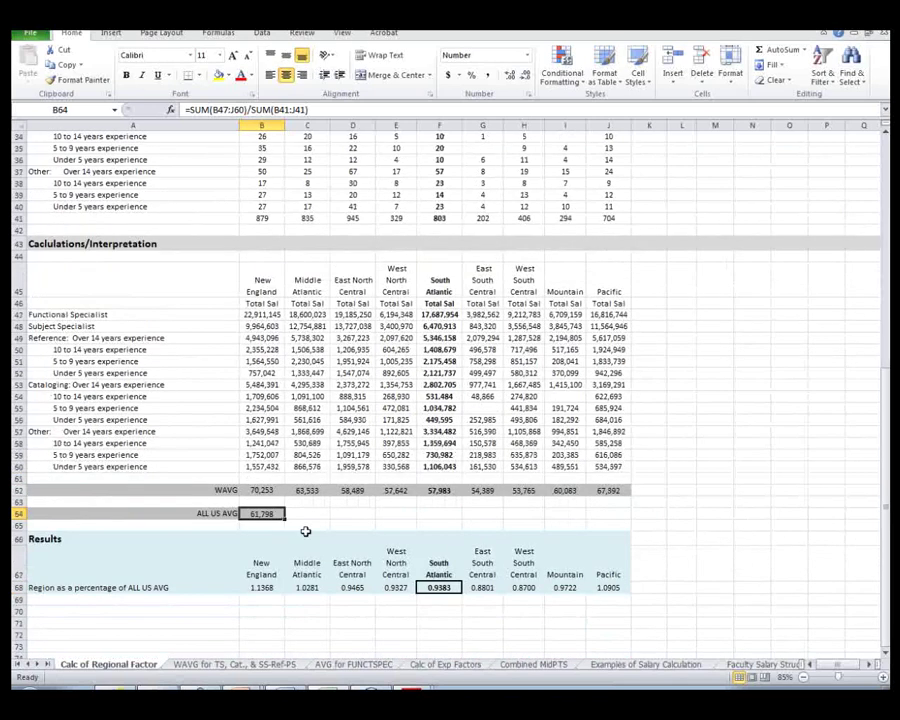
Step: Compare the regional weighted averages in F62 and B62 through E62 with the ALL US AVG in B64
{"action": "left_click", "coordinate": [440, 490]}
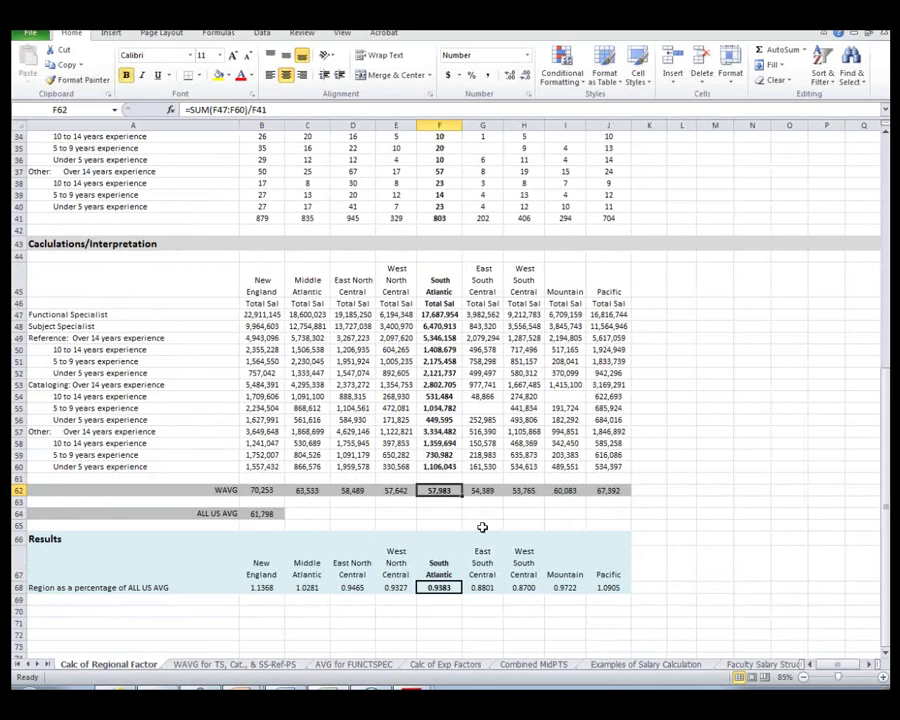
{"action": "left_click", "coordinate": [261, 490]}
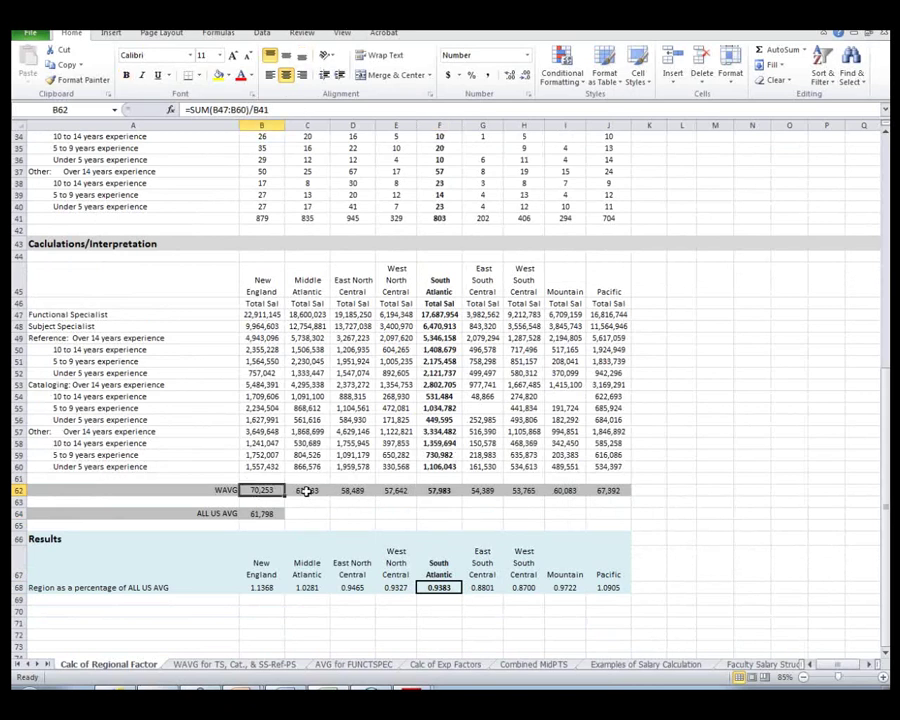
{"action": "left_click", "coordinate": [305, 490]}
{"action": "left_click", "coordinate": [352, 490]}
{"action": "left_click", "coordinate": [396, 490]}
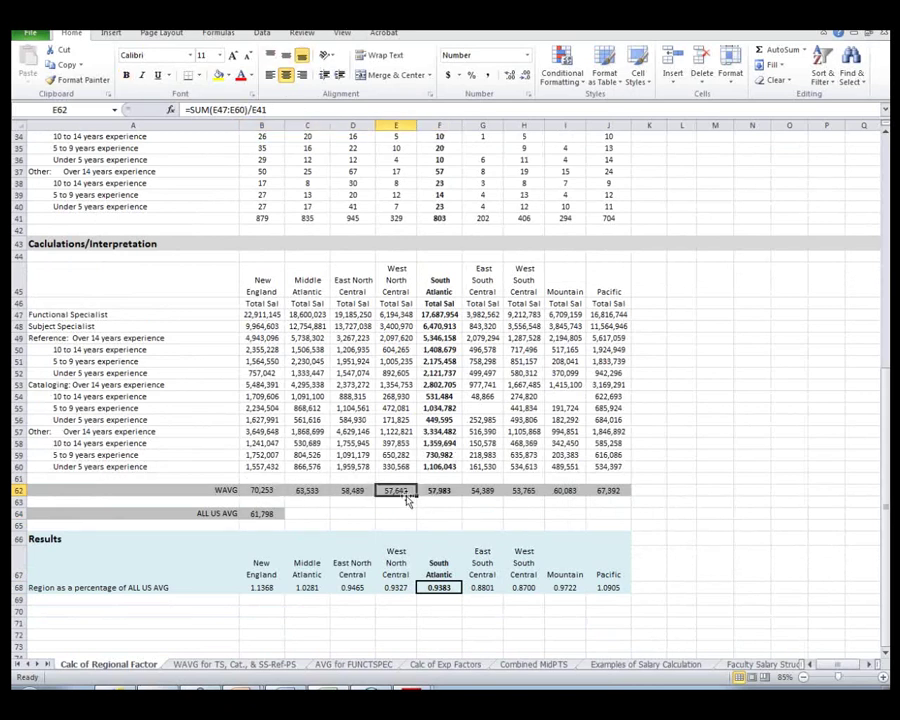
{"action": "left_click", "coordinate": [268, 513]}
{"action": "scroll", "coordinate": [262, 552], "scroll_direction": "down", "scroll_amount": 1}
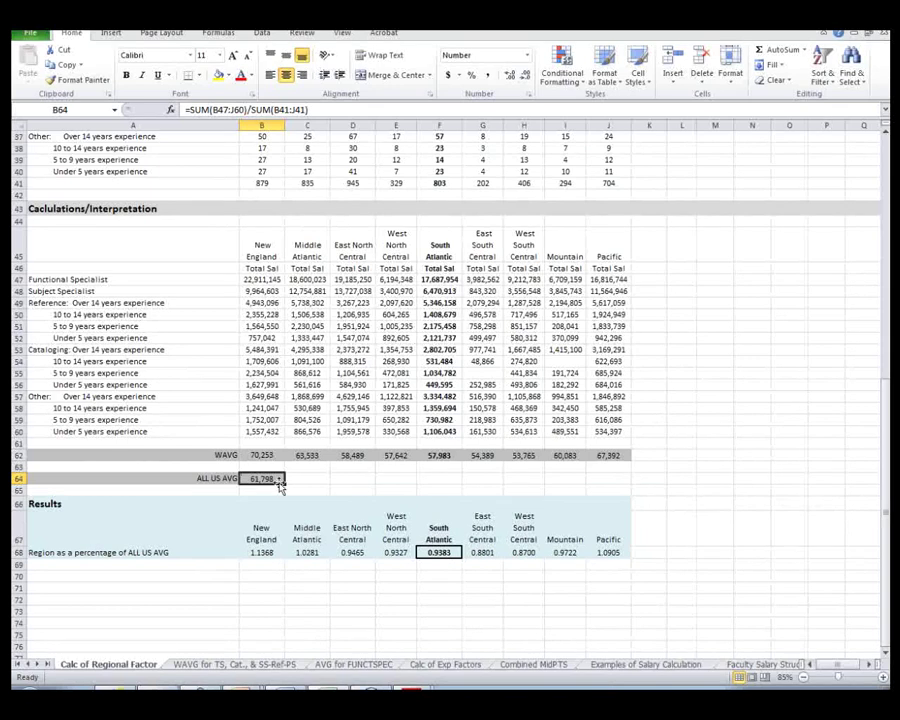
Step: Inspect the South Atlantic regional factor formula in F68, checking it against the job categories A47:A60 and region headings B67:J67
{"action": "left_click", "coordinate": [441, 553]}
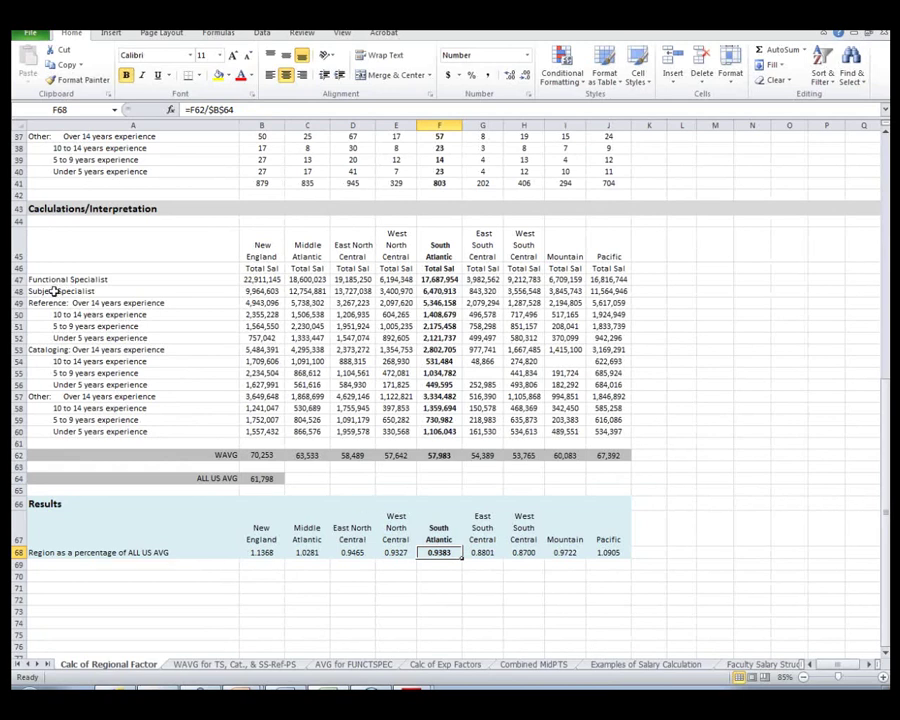
{"action": "left_click_drag", "start_coordinate": [62, 280], "coordinate": [60, 431]}
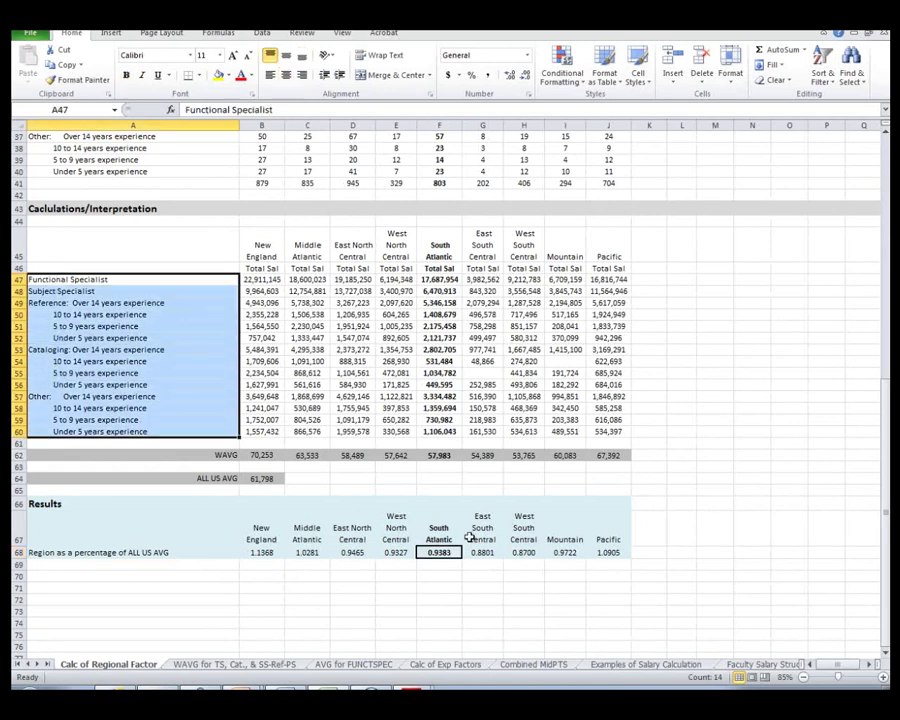
{"action": "left_click", "coordinate": [441, 553]}
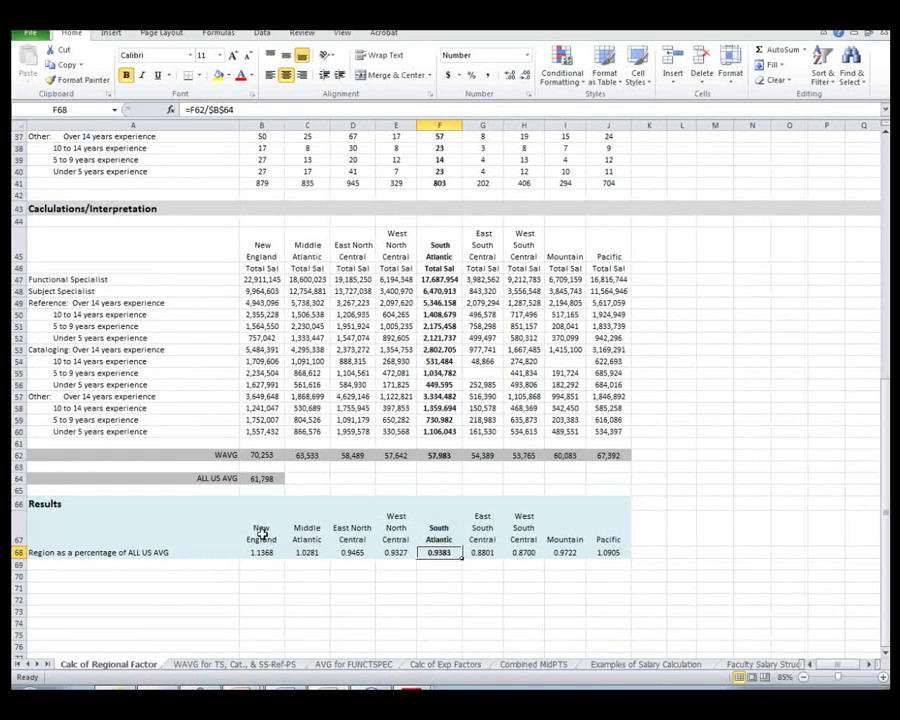
{"action": "left_click_drag", "start_coordinate": [262, 531], "coordinate": [608, 532]}
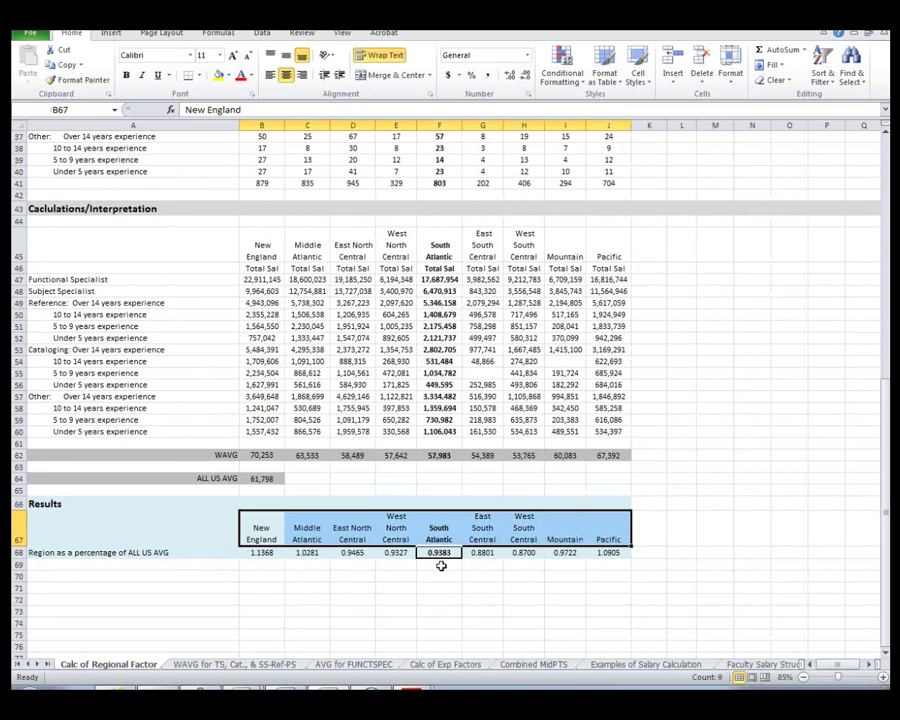
Step: Recheck the South Atlantic heading in F67 and the regional factor formula beneath it in F68
{"action": "left_click", "coordinate": [440, 540]}
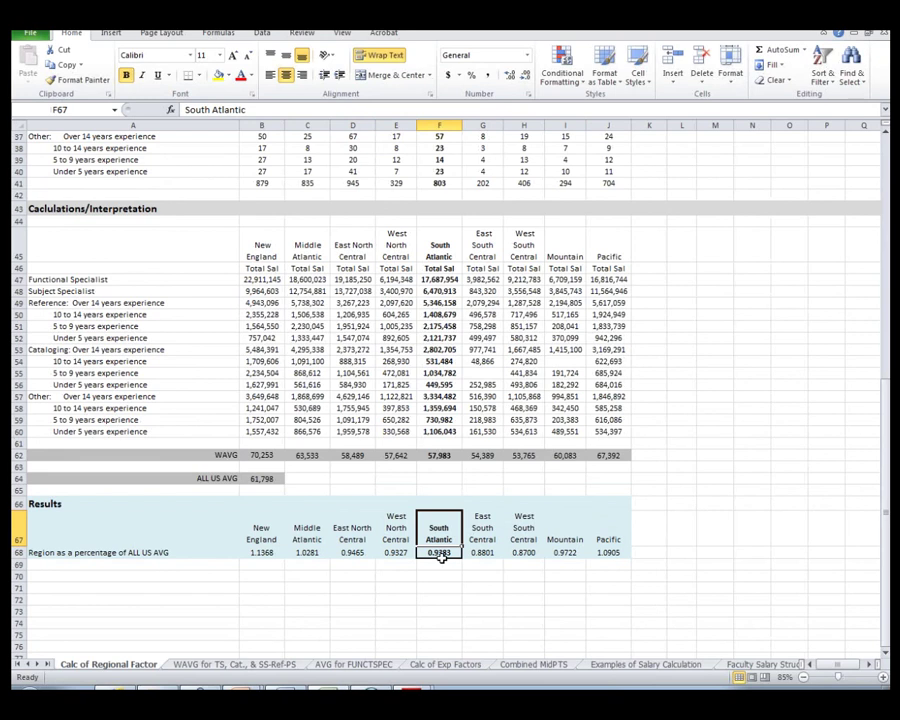
{"action": "left_click", "coordinate": [440, 552]}
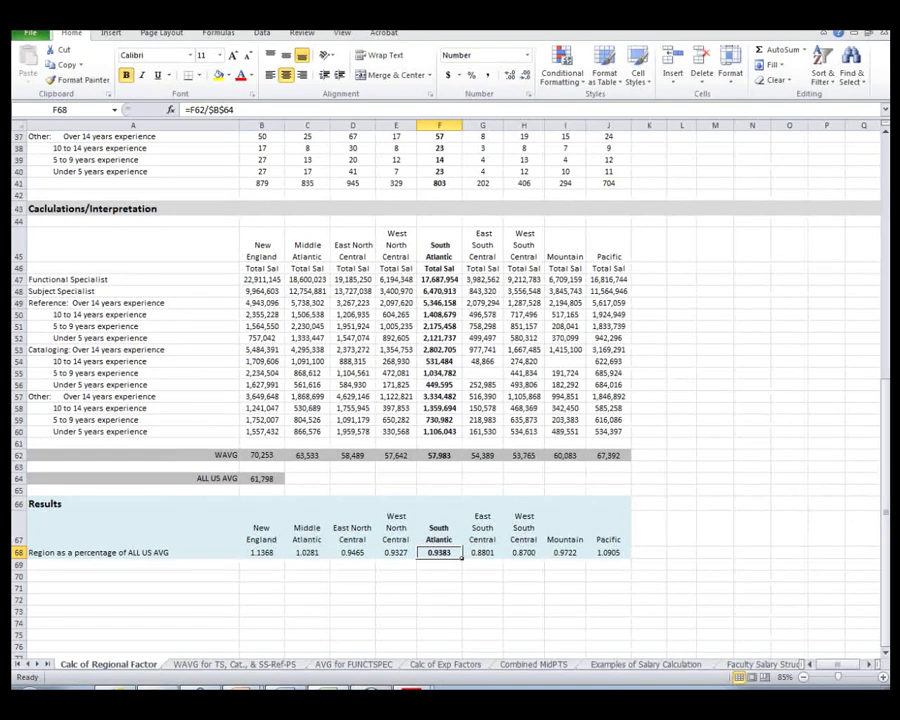
Step: Switch to the PowerPoint slide show and show the slide on average salaries derived from Table 26, looking back at the Tables of Interest slide
{"action": "mouse_move", "coordinate": [230, 692]}
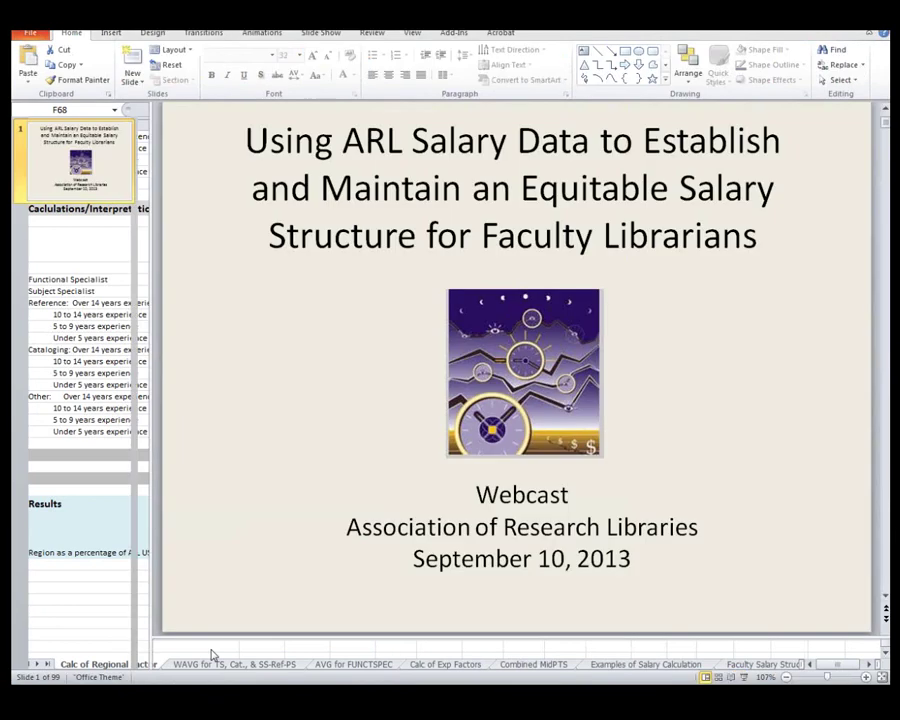
{"action": "key", "text": "alt+Tab"}
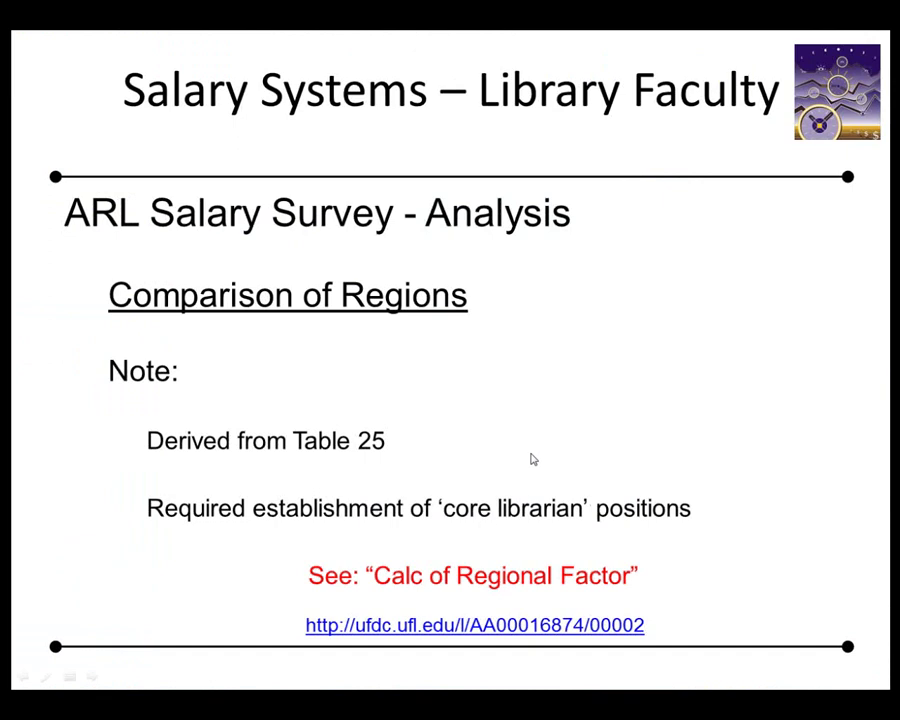
{"action": "left_click", "coordinate": [516, 492]}
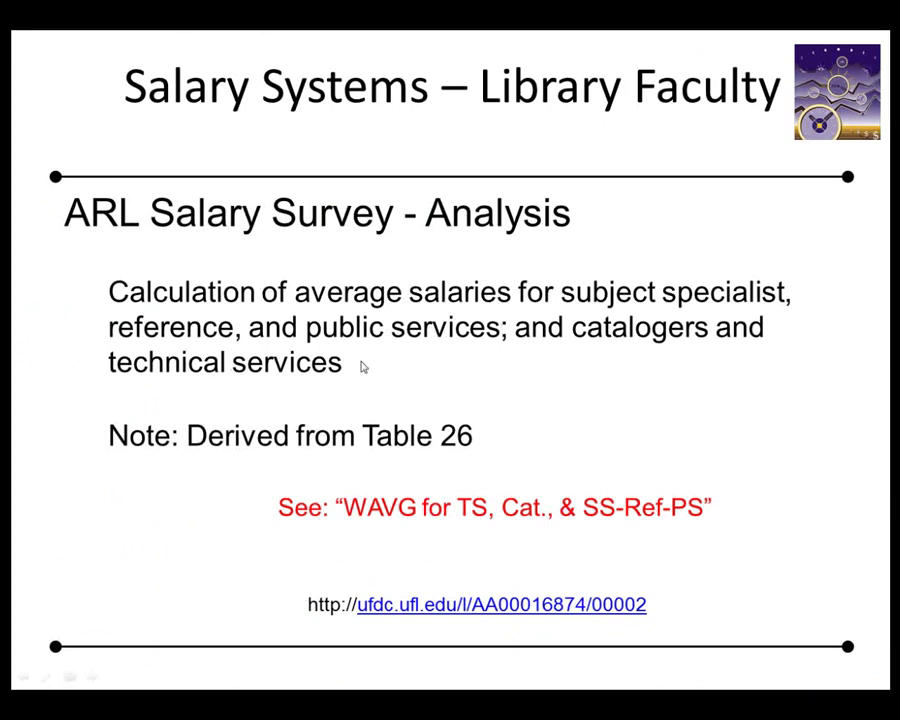
{"action": "left_click", "coordinate": [510, 531]}
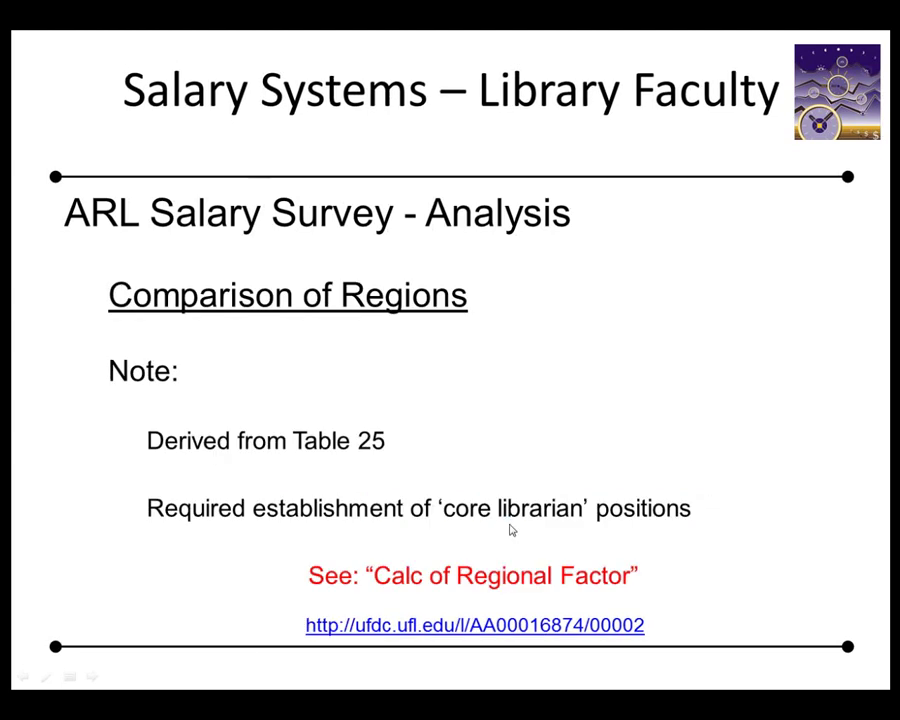
{"action": "key", "text": "Left"}
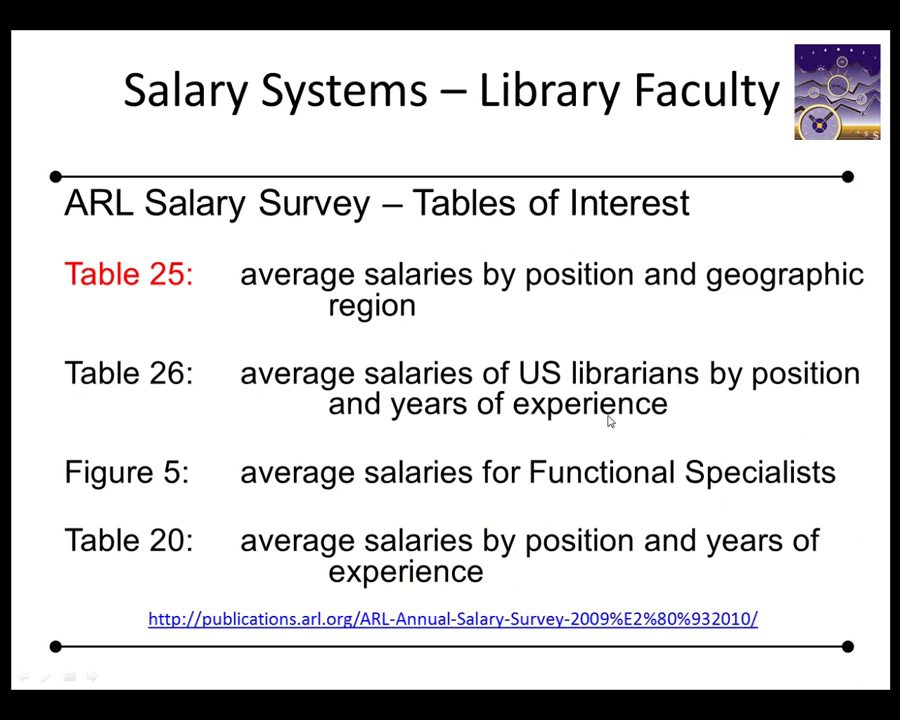
{"action": "left_click", "coordinate": [609, 420]}
{"action": "left_click", "coordinate": [609, 420]}
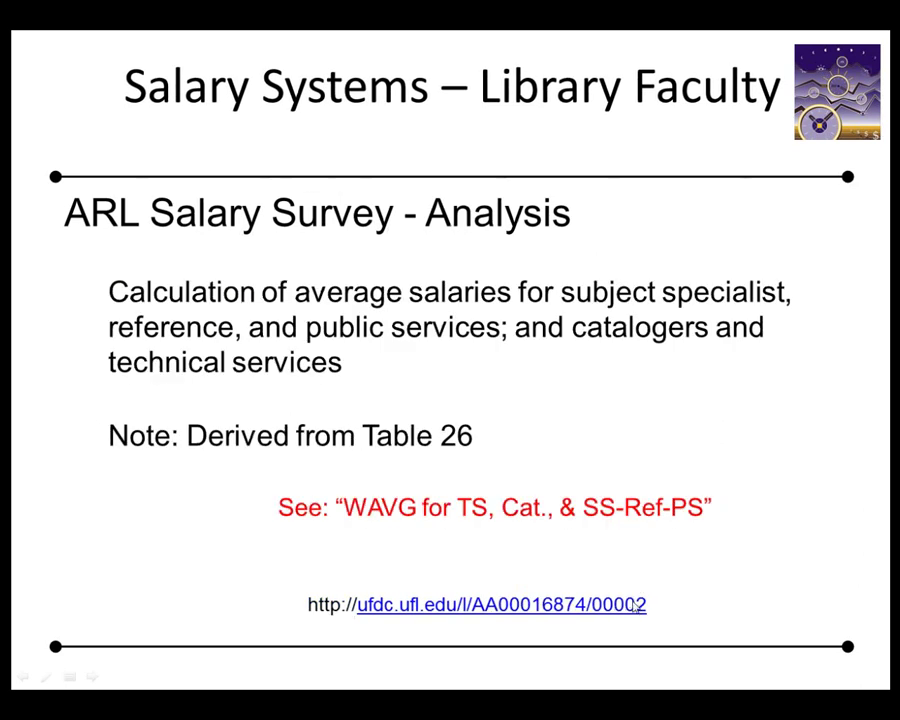
Step: Switch back to Excel, open the WAVG for TS, Cat., & SS-Ref-PS sheet and review the position categories down to Cataloger in A11
{"action": "key", "text": "alt+Tab"}
{"action": "key", "text": "alt+Tab"}
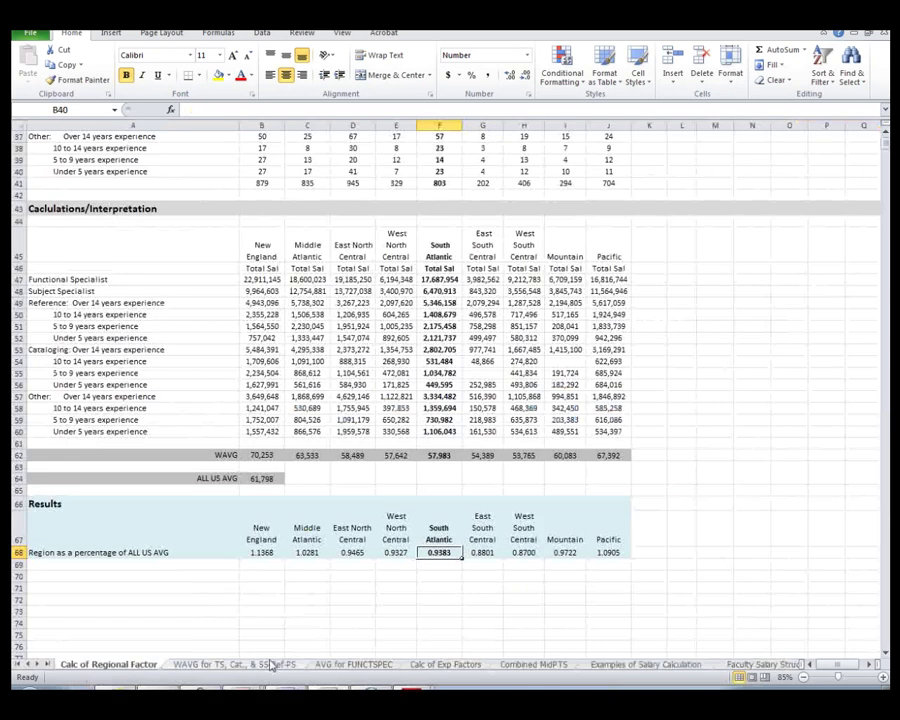
{"action": "left_click", "coordinate": [272, 665]}
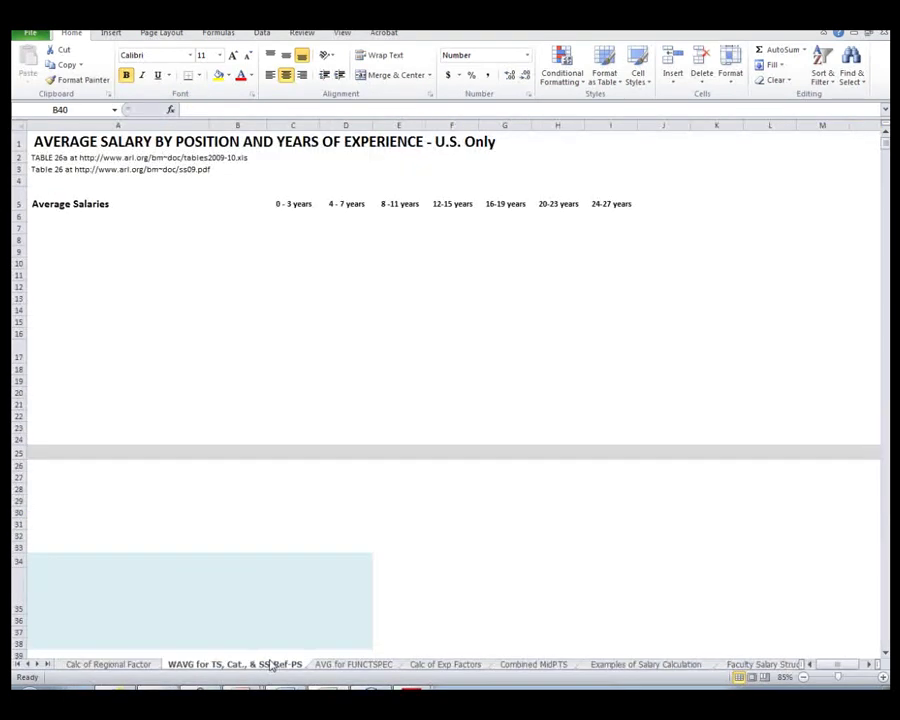
{"action": "key", "text": "Down"}
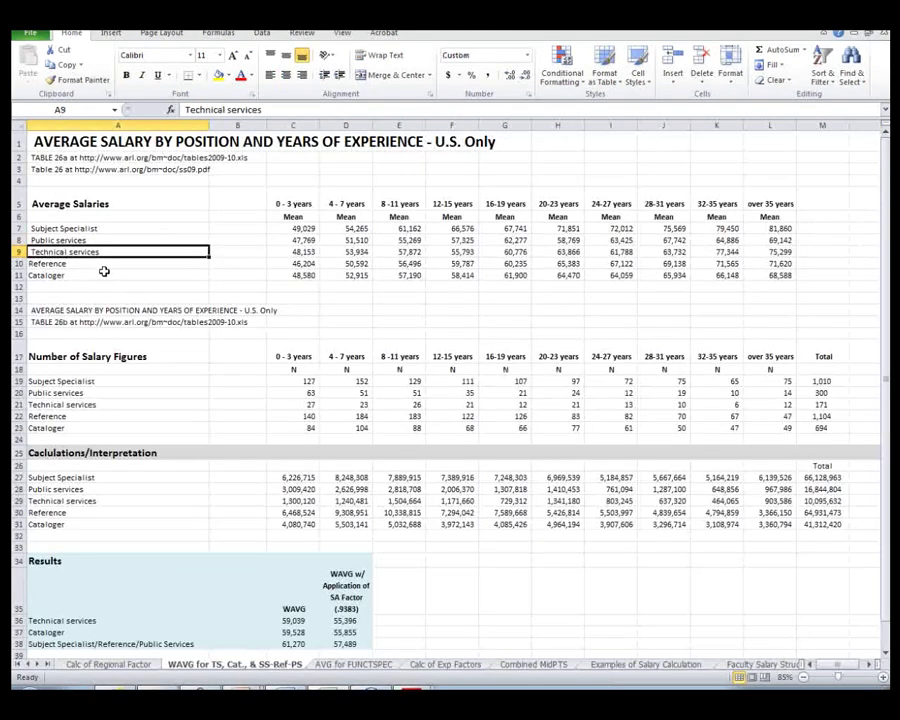
{"action": "key", "text": "Down"}
{"action": "key", "text": "Down"}
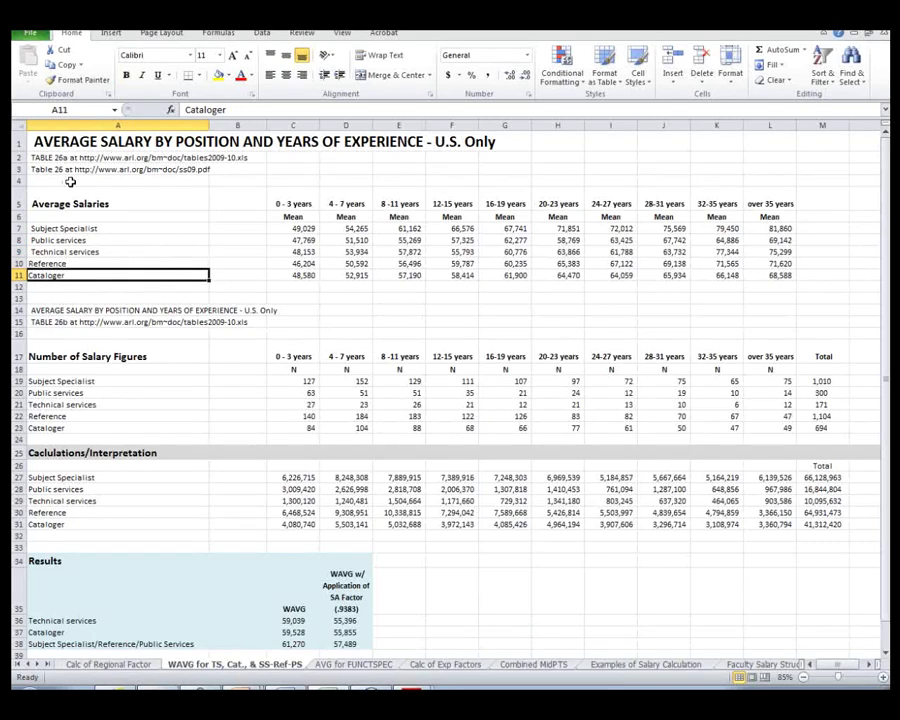
Step: Review the average salaries by years of experience and the Number of Salary Figures table in C17:M23
{"action": "left_click_drag", "start_coordinate": [292, 207], "coordinate": [772, 272]}
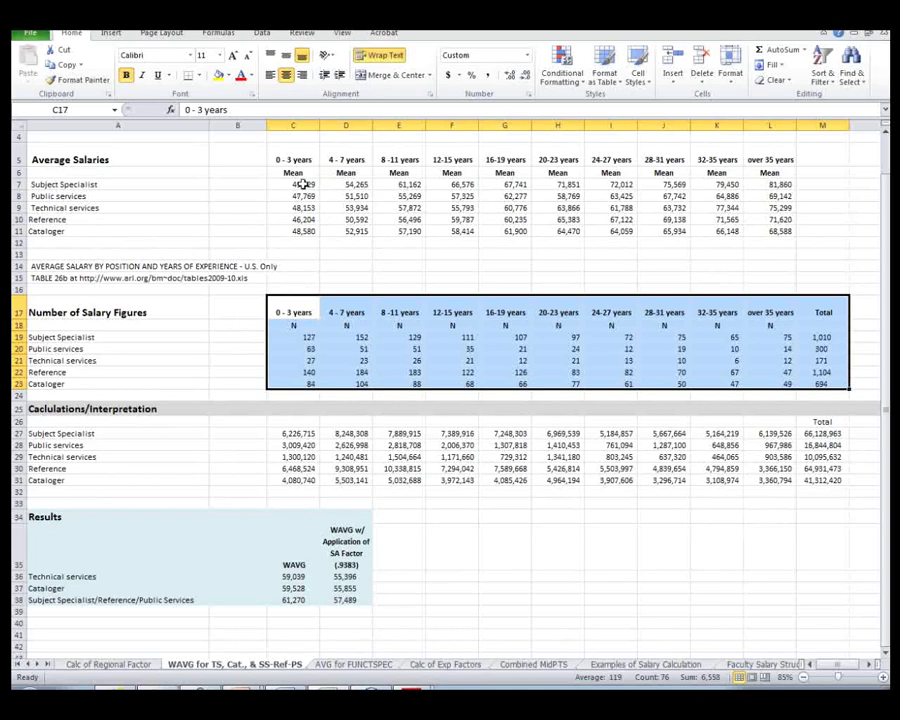
{"action": "left_click", "coordinate": [240, 310], "text": "ctrl"}
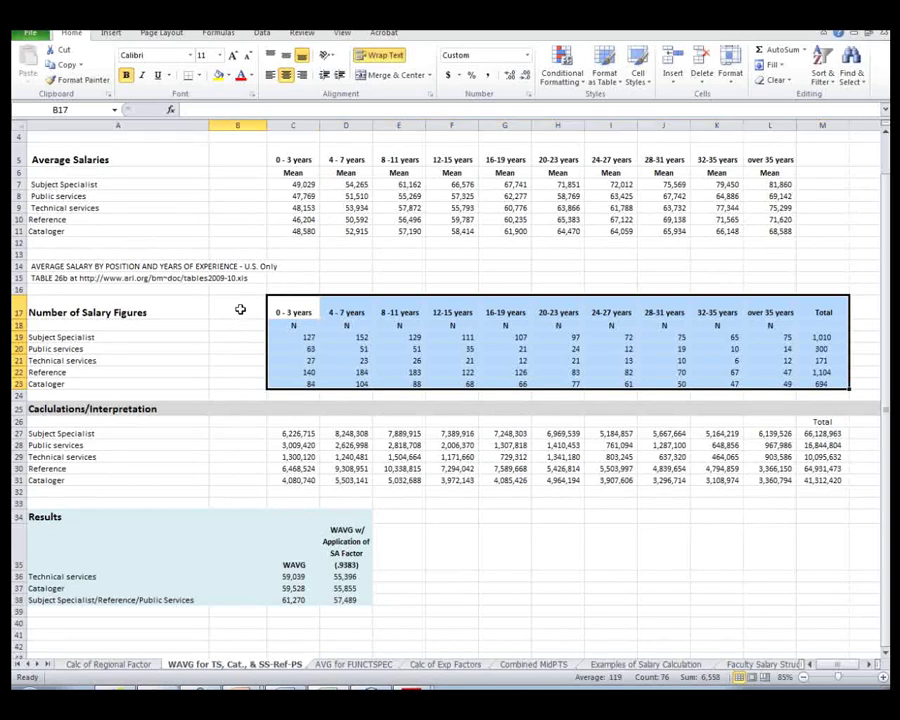
{"action": "left_click", "coordinate": [240, 310]}
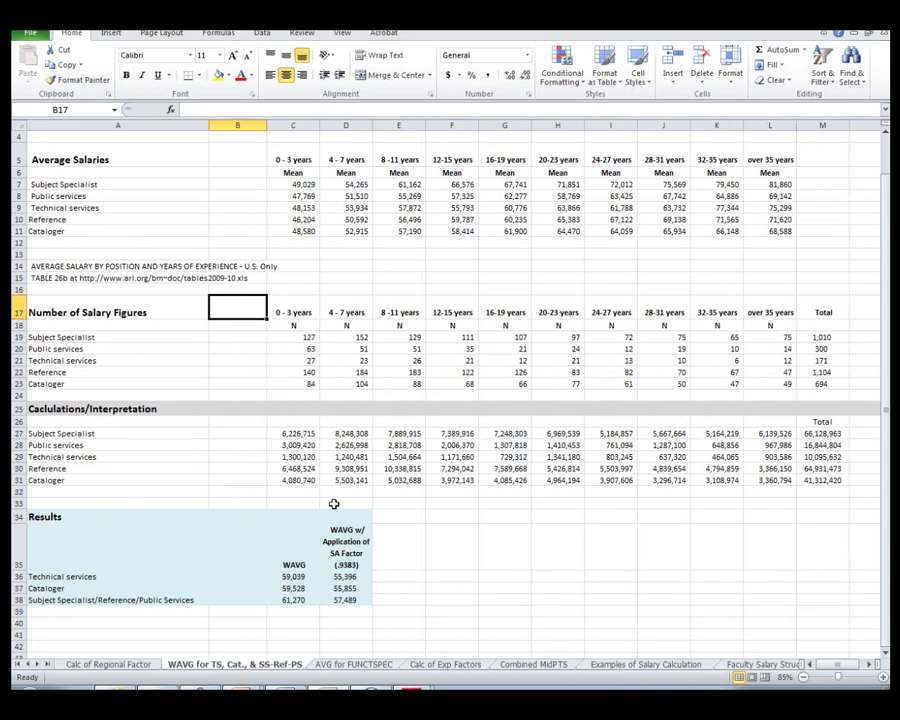
Step: Inspect the Technical services weighted average formula in C36 and the total cells it references, leaving it unchanged
{"action": "left_click", "coordinate": [295, 577]}
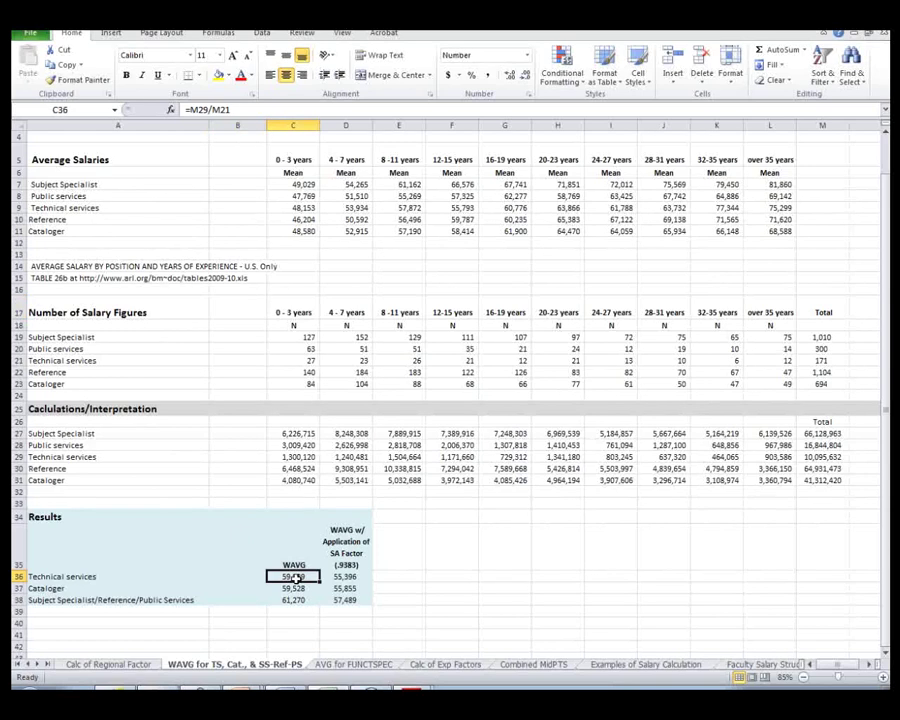
{"action": "double_click", "coordinate": [295, 577]}
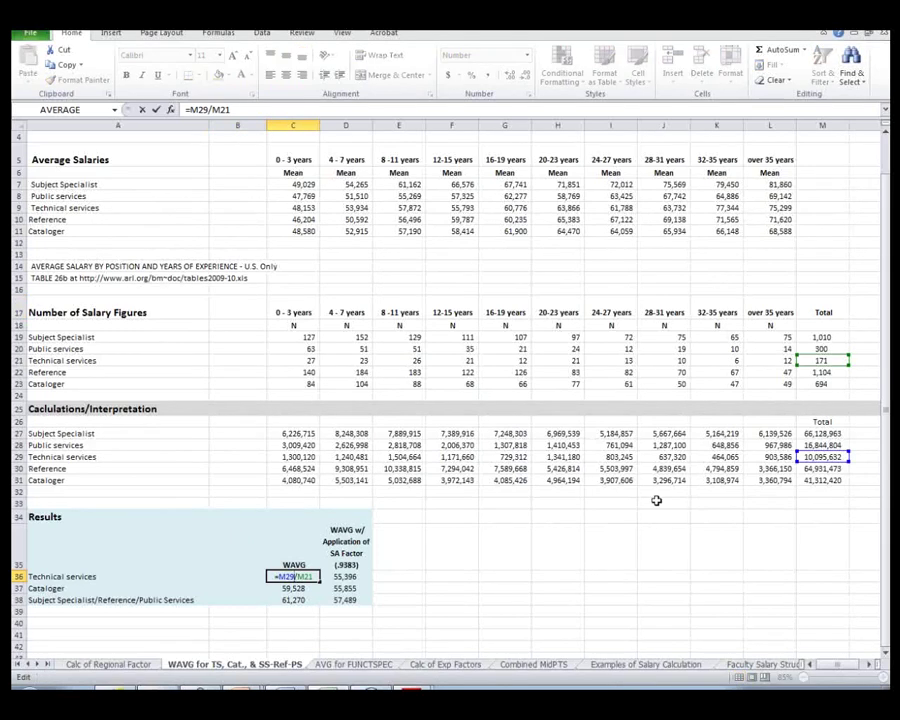
{"action": "key", "text": "Escape"}
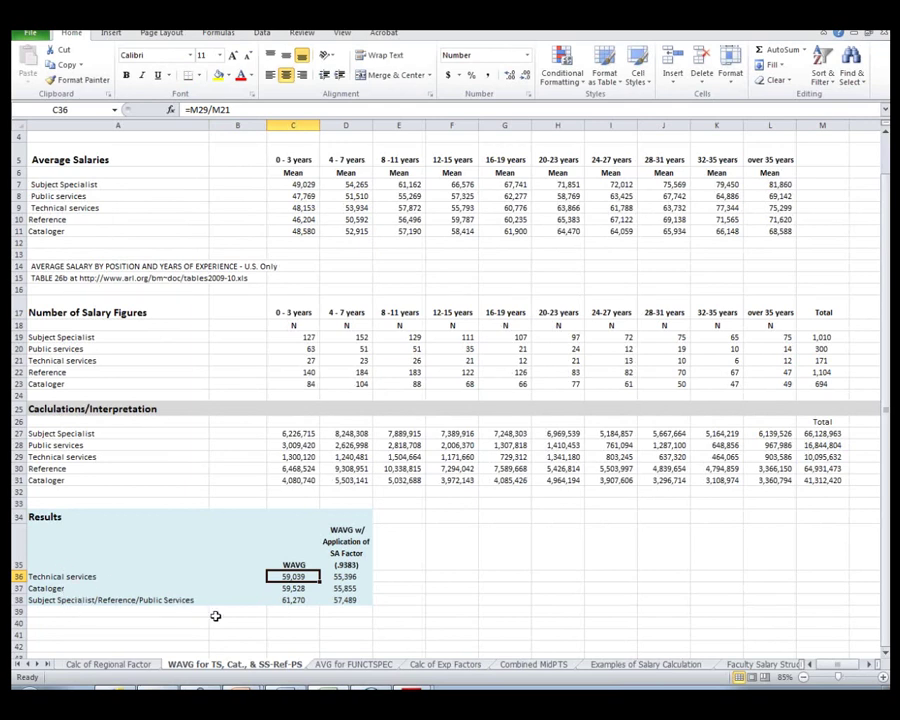
Step: Compare the weighted average formulas for Technical services, Cataloger and Subject Specialist/Reference/Public Services in C36:C38
{"action": "left_click", "coordinate": [299, 601]}
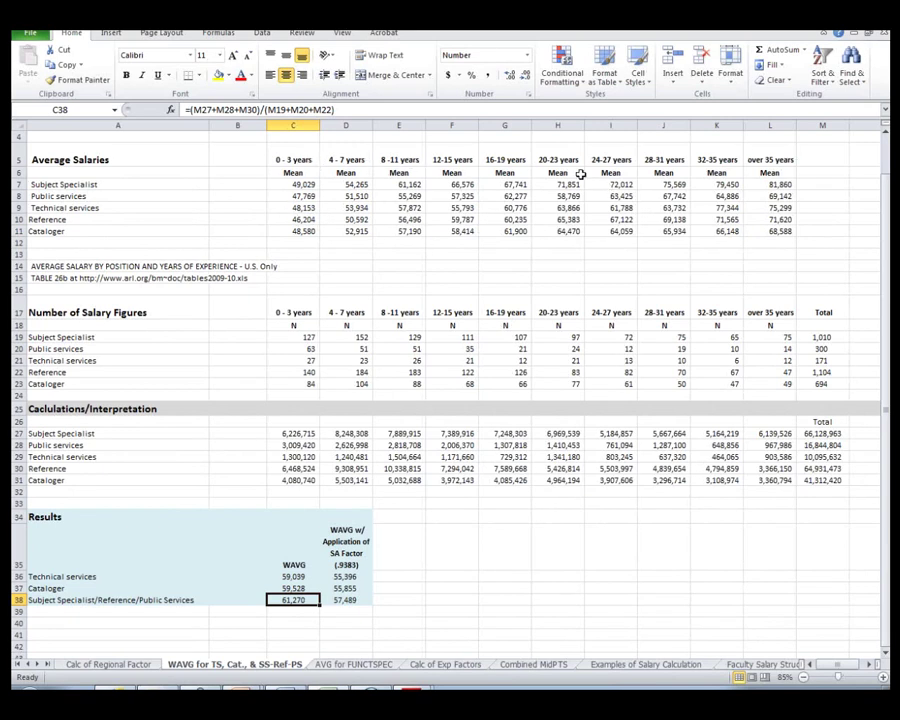
{"action": "left_click", "coordinate": [289, 576]}
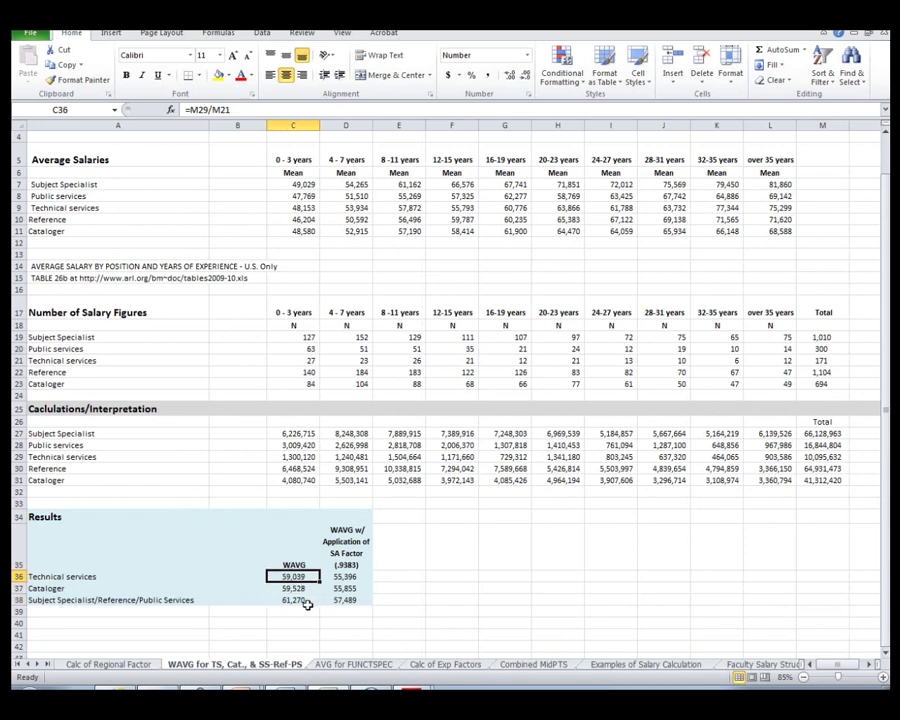
{"action": "left_click", "coordinate": [296, 590]}
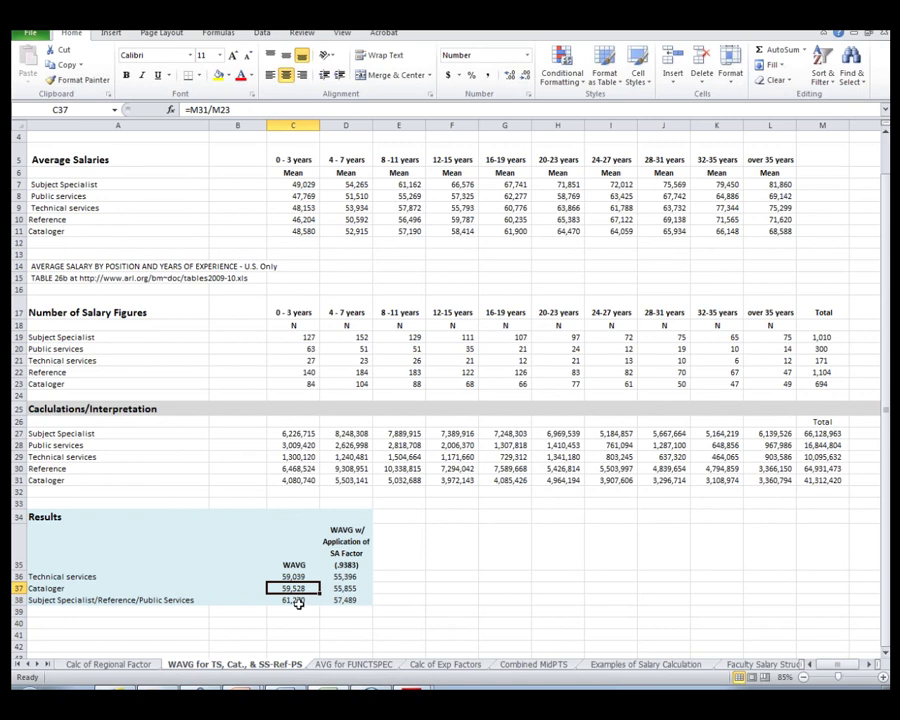
{"action": "left_click", "coordinate": [298, 602]}
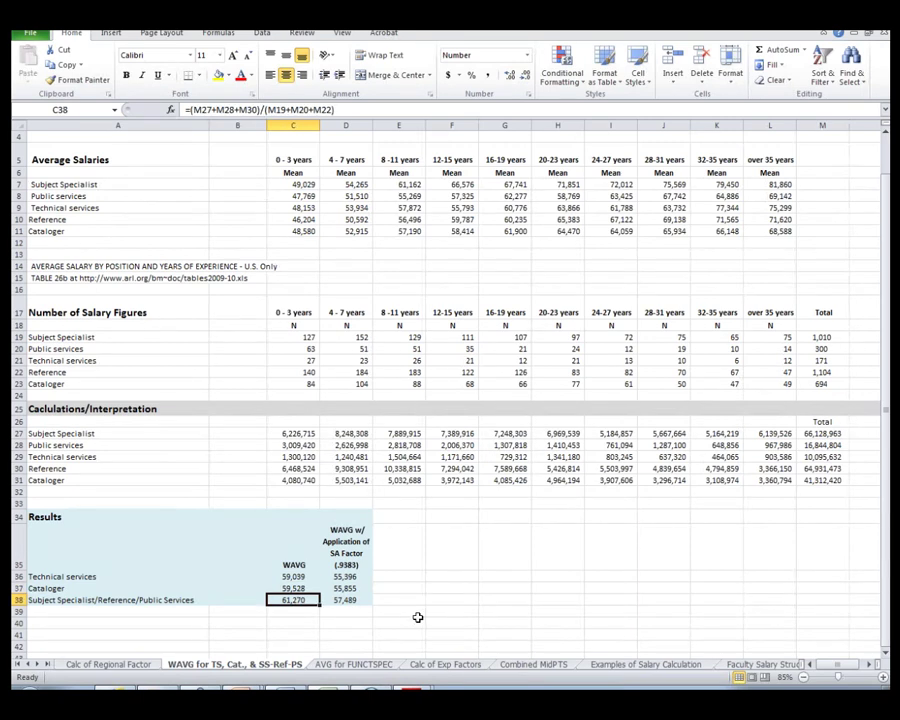
Step: Review the combined category in A38 and the WAVG results, and inspect the South Atlantic factor formula in D36
{"action": "left_click", "coordinate": [172, 599]}
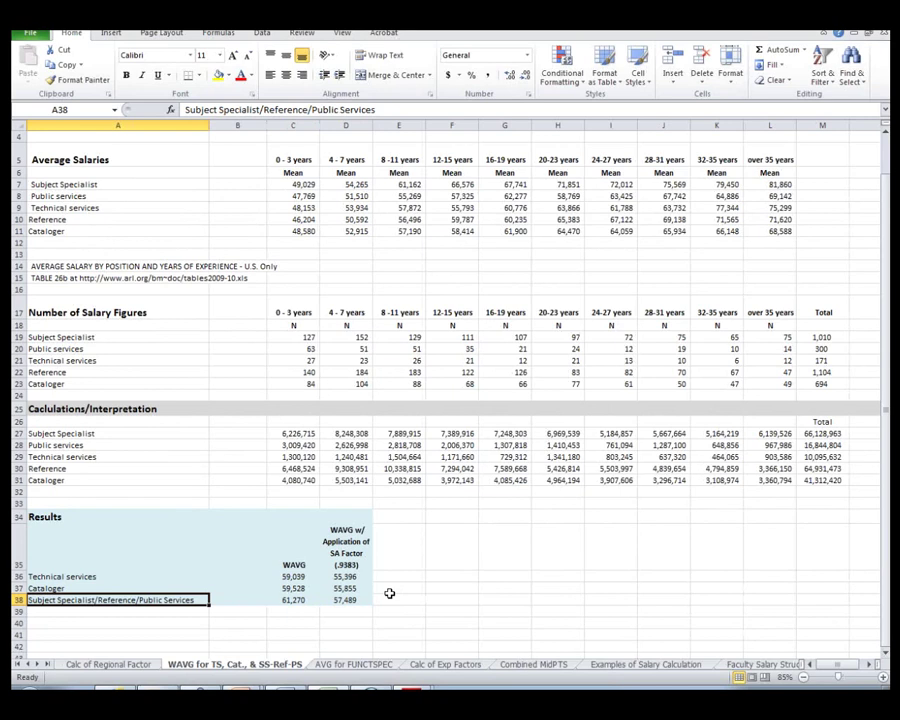
{"action": "left_click_drag", "start_coordinate": [292, 580], "coordinate": [300, 599]}
{"action": "key", "text": "Right"}
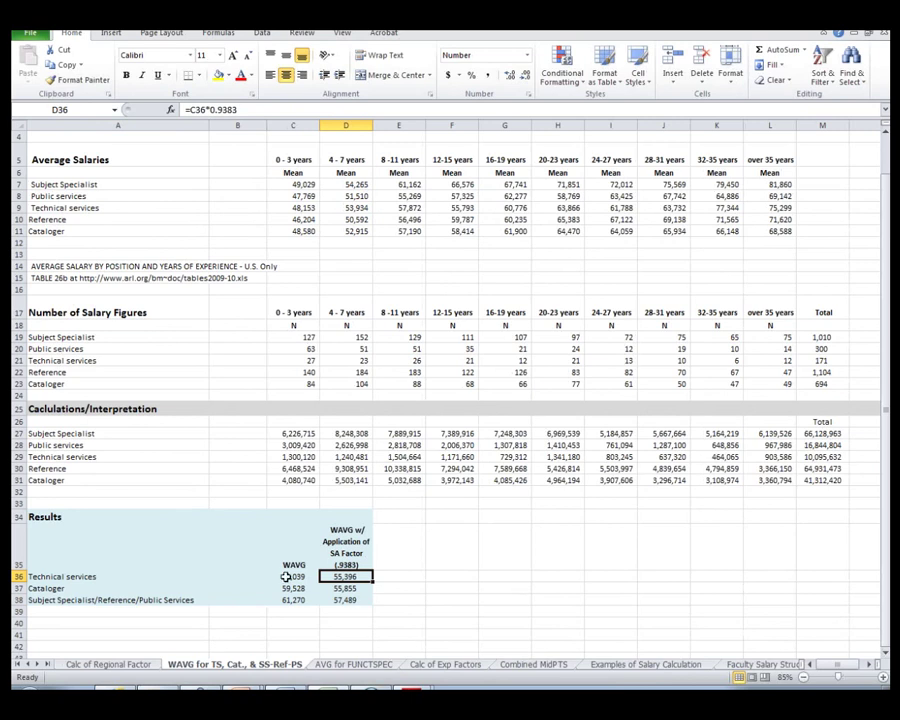
Step: Switch to the PowerPoint slide show and advance to the slide on functional specialist average salaries from Figure 5
{"action": "mouse_move", "coordinate": [327, 698]}
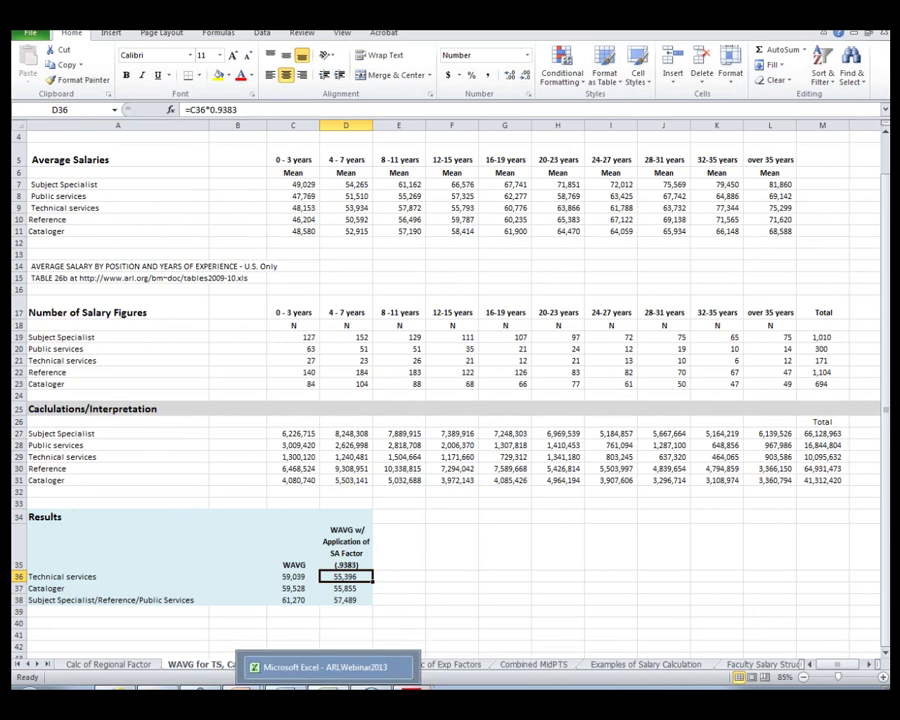
{"action": "mouse_move", "coordinate": [285, 698]}
{"action": "mouse_move", "coordinate": [243, 698]}
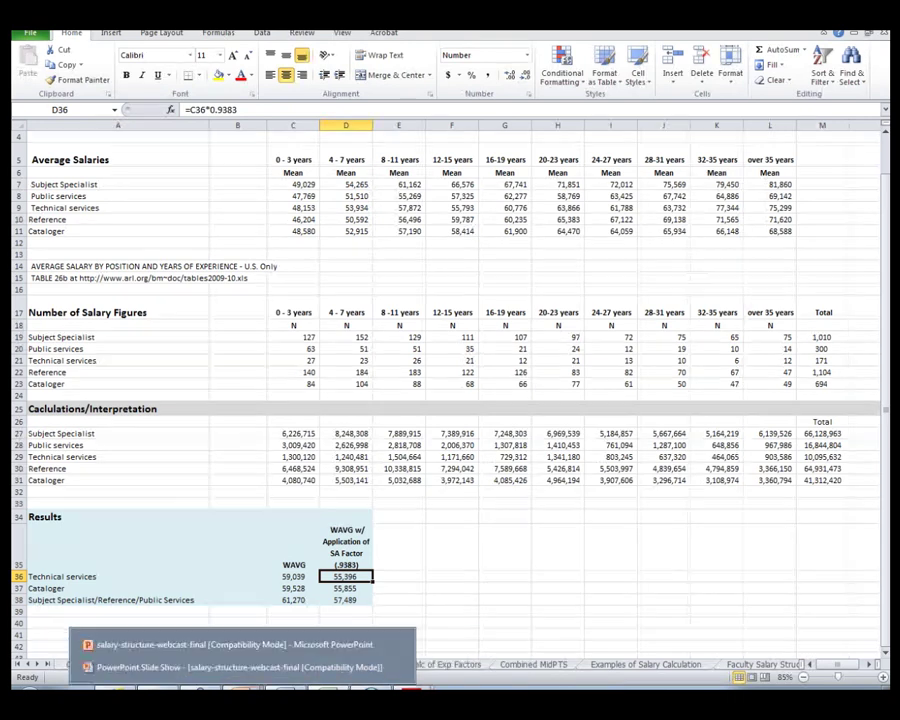
{"action": "left_click", "coordinate": [234, 669]}
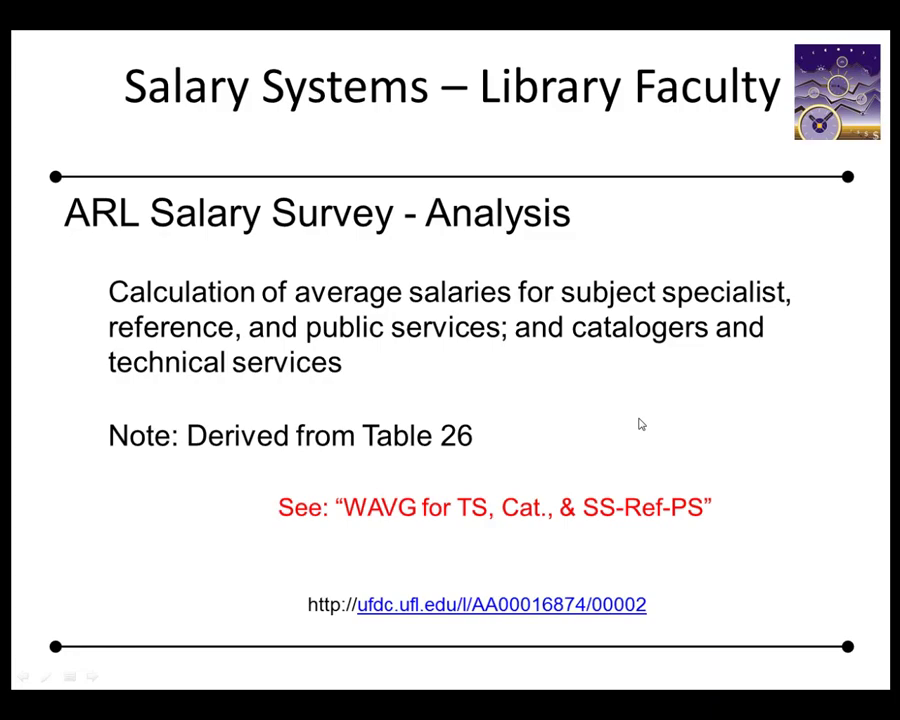
{"action": "left_click", "coordinate": [641, 424]}
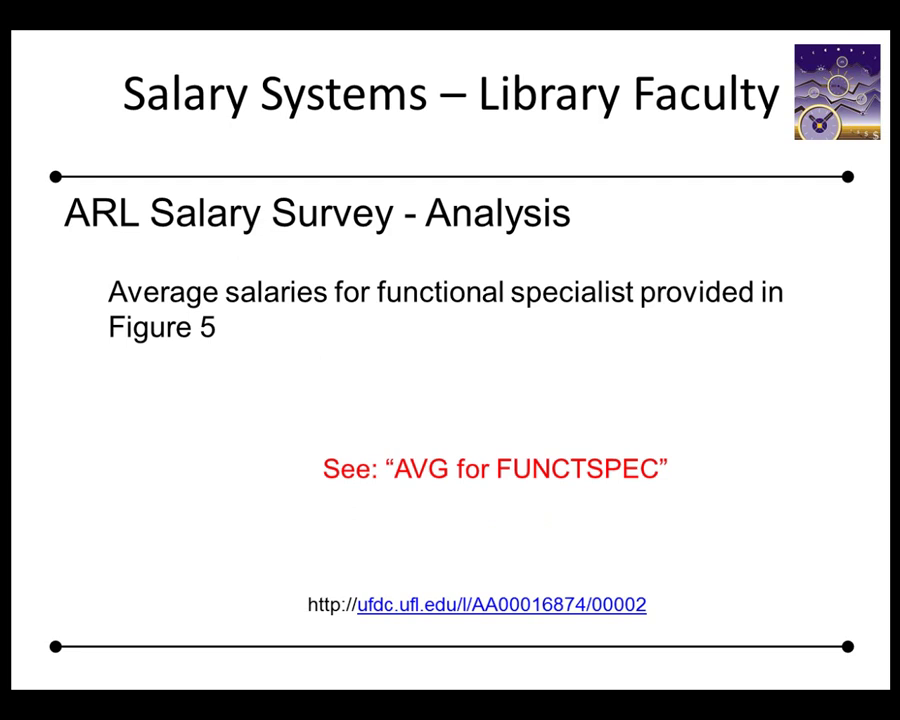
{"action": "key", "text": "Right"}
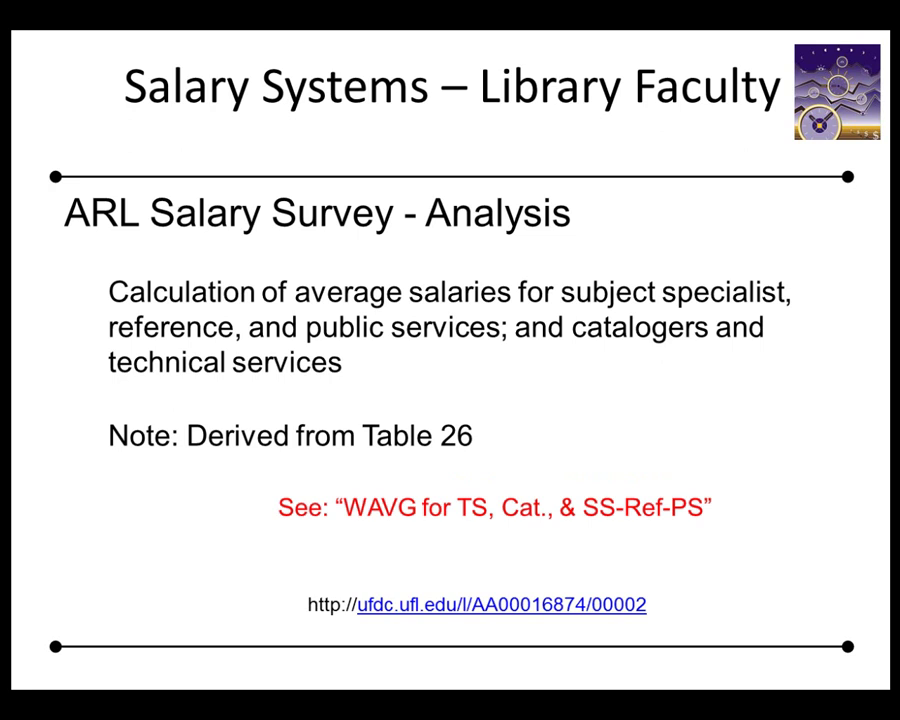
{"action": "key", "text": "Right"}
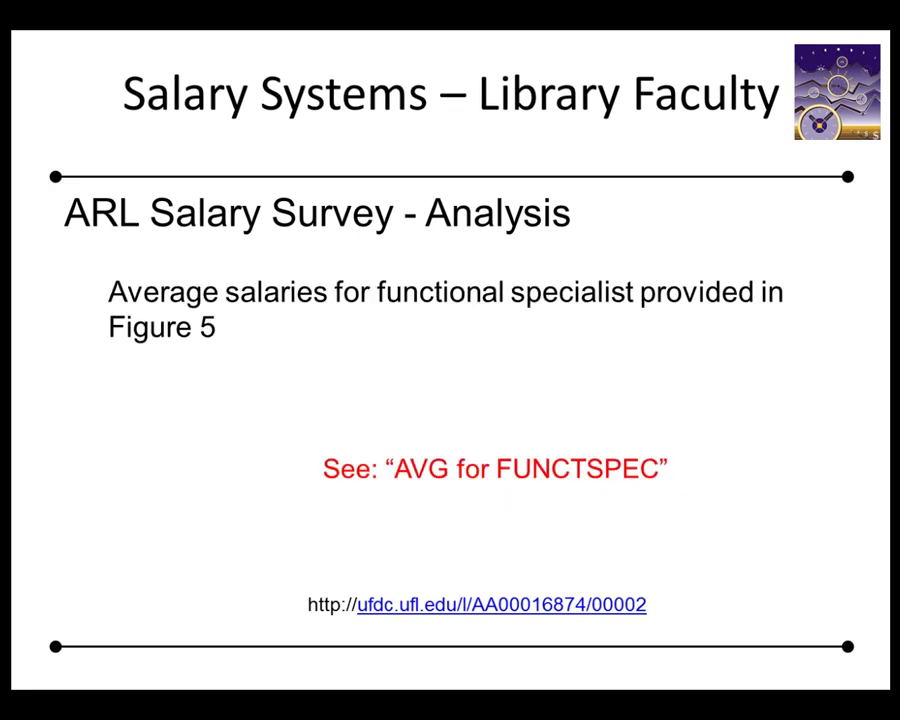
Step: Switch to Excel, open the AVG for FUNCTSPEC sheet and review the functional specialist means in B7:B15 and B20
{"action": "key", "text": "alt+Tab"}
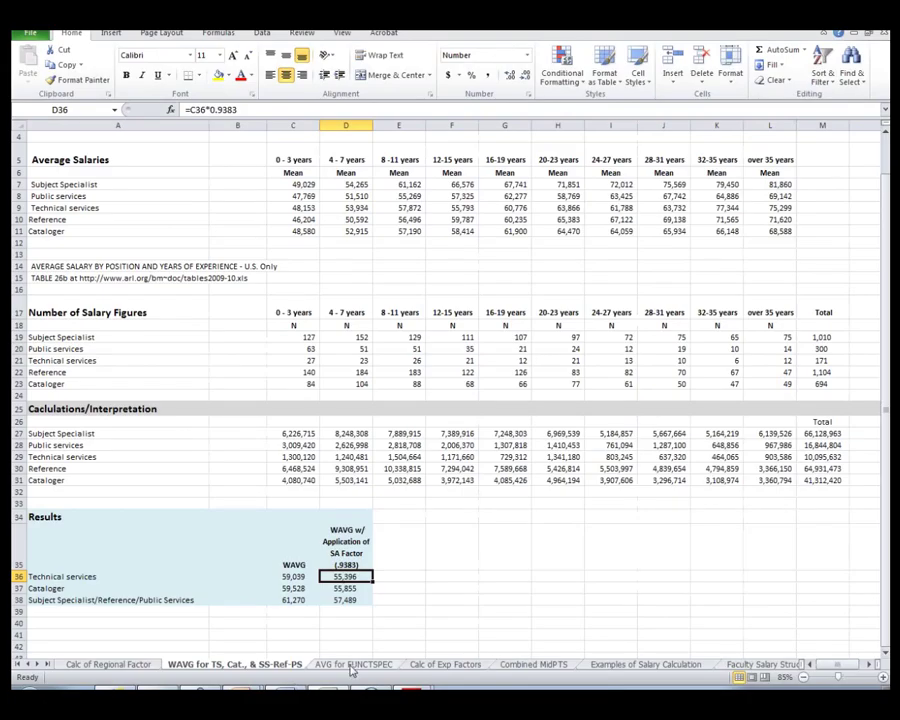
{"action": "left_click", "coordinate": [352, 664]}
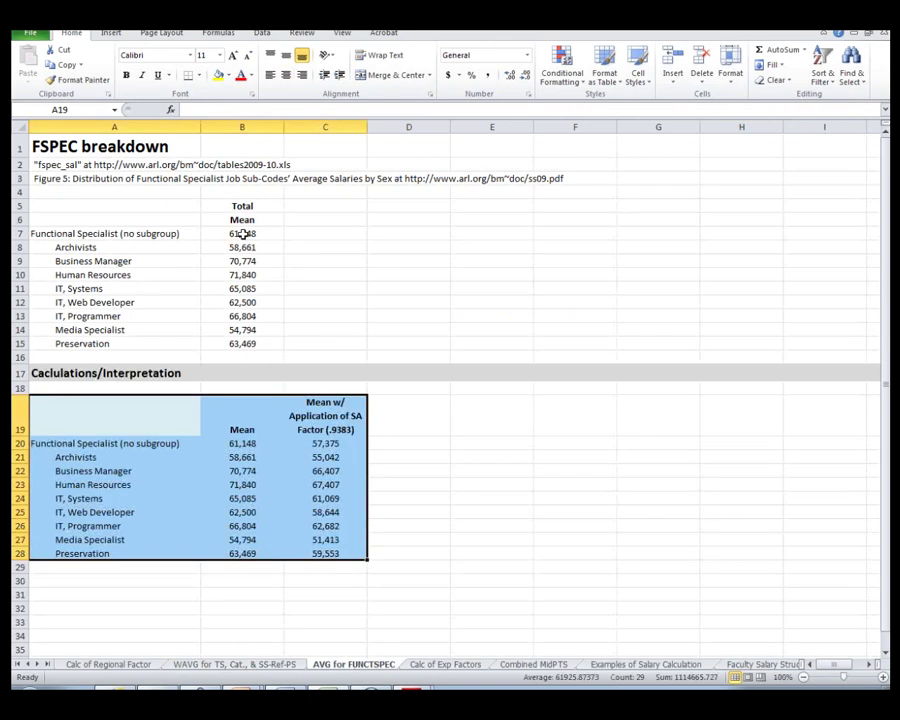
{"action": "left_click_drag", "start_coordinate": [242, 233], "coordinate": [250, 343]}
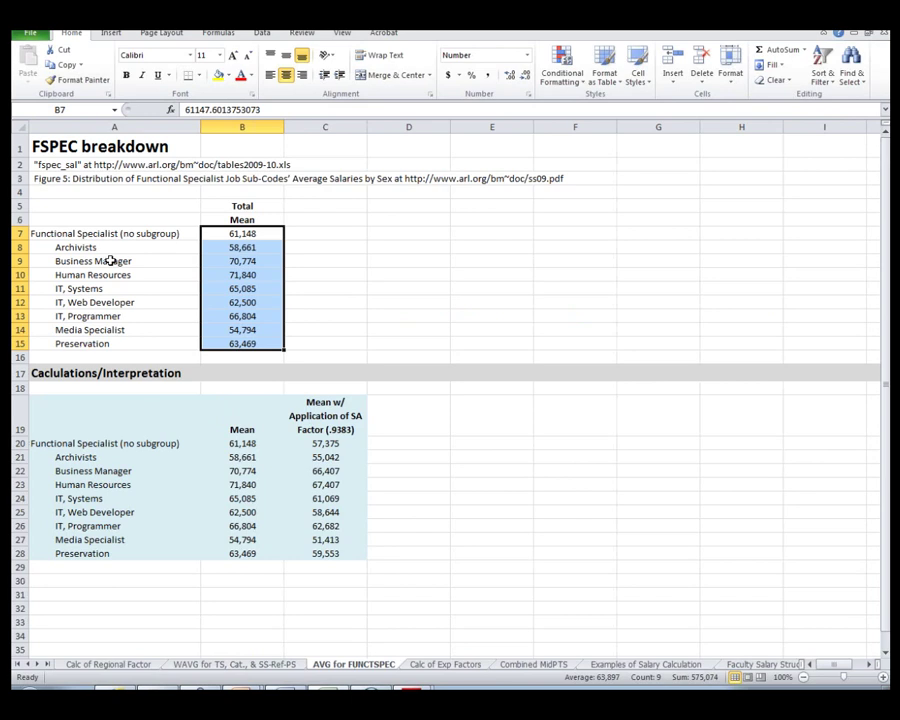
{"action": "left_click", "coordinate": [260, 274]}
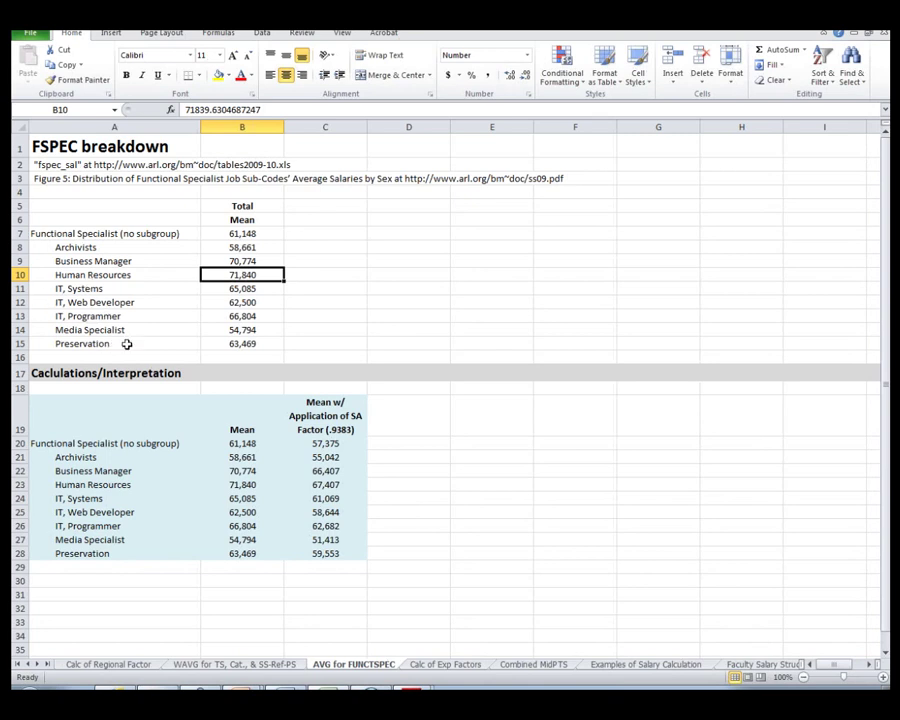
{"action": "left_click", "coordinate": [251, 443]}
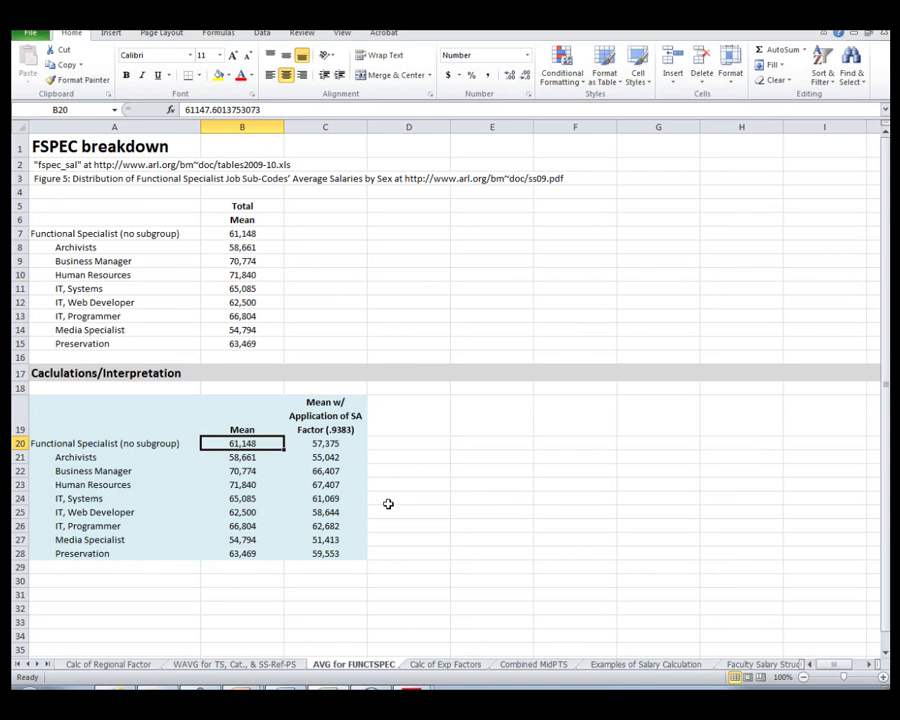
Step: Review the South Atlantic factor column heading in C19 and inspect the adjusted mean formula in C20
{"action": "left_click", "coordinate": [343, 426]}
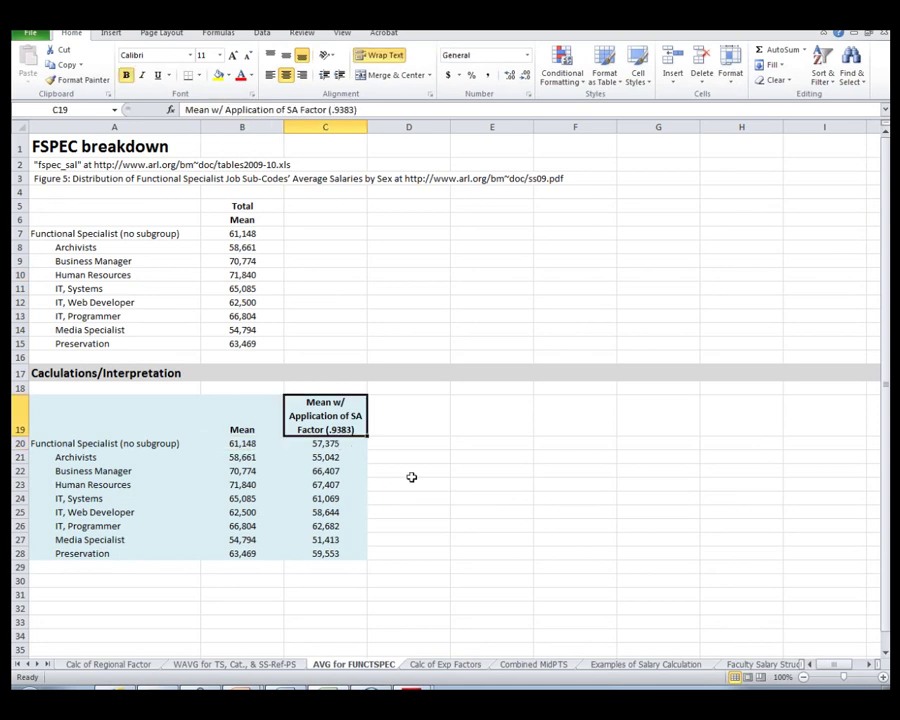
{"action": "left_click", "coordinate": [323, 444]}
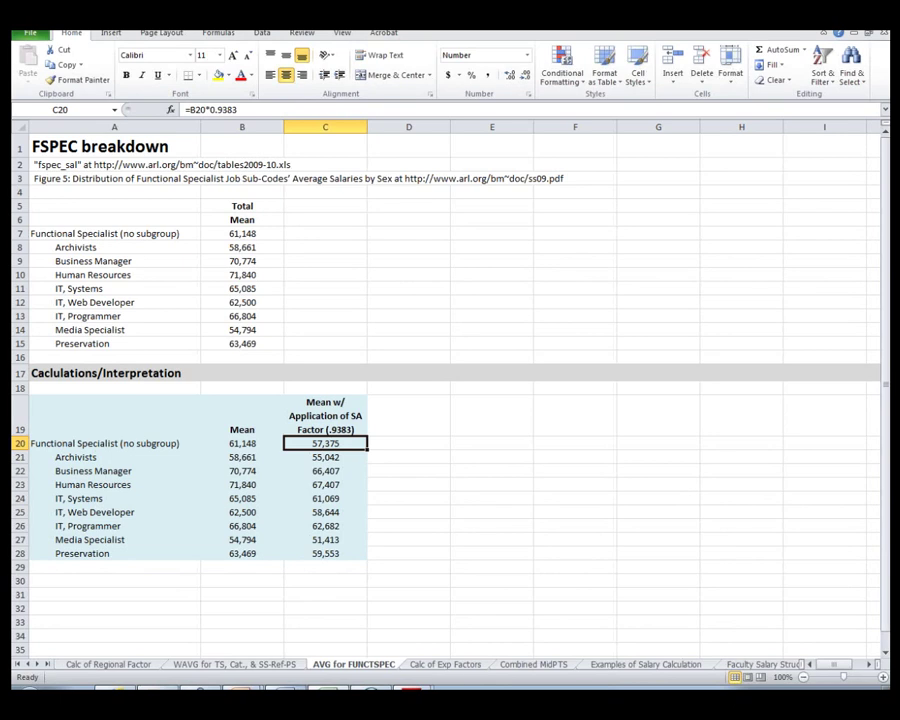
Step: Switch to the PowerPoint slide show and advance to the slide on establishing years of experience and job type midpoints
{"action": "mouse_move", "coordinate": [240, 693]}
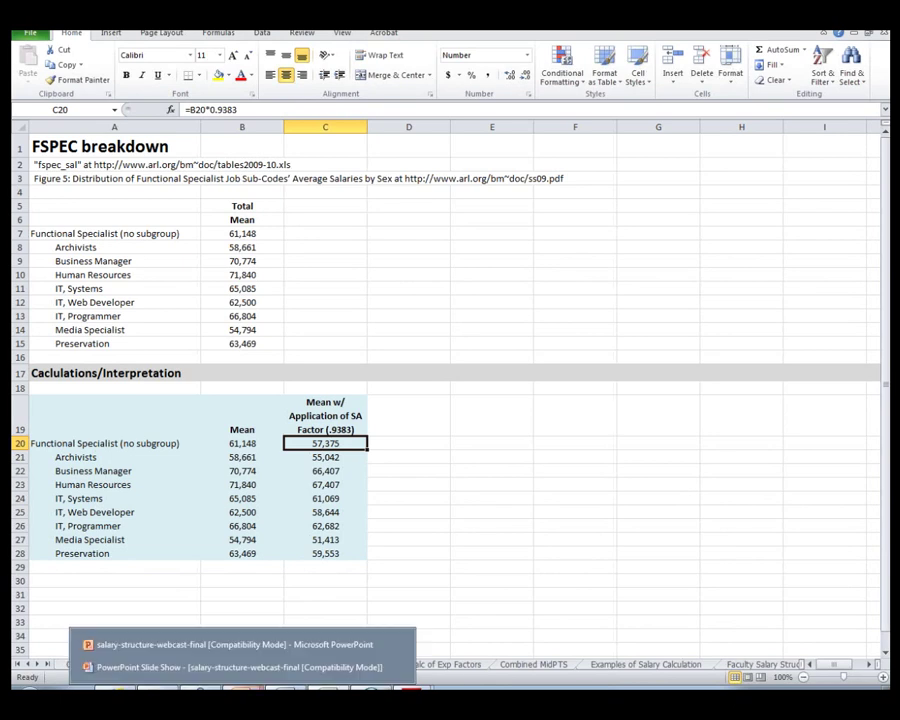
{"action": "left_click", "coordinate": [240, 667]}
{"action": "left_click", "coordinate": [491, 545]}
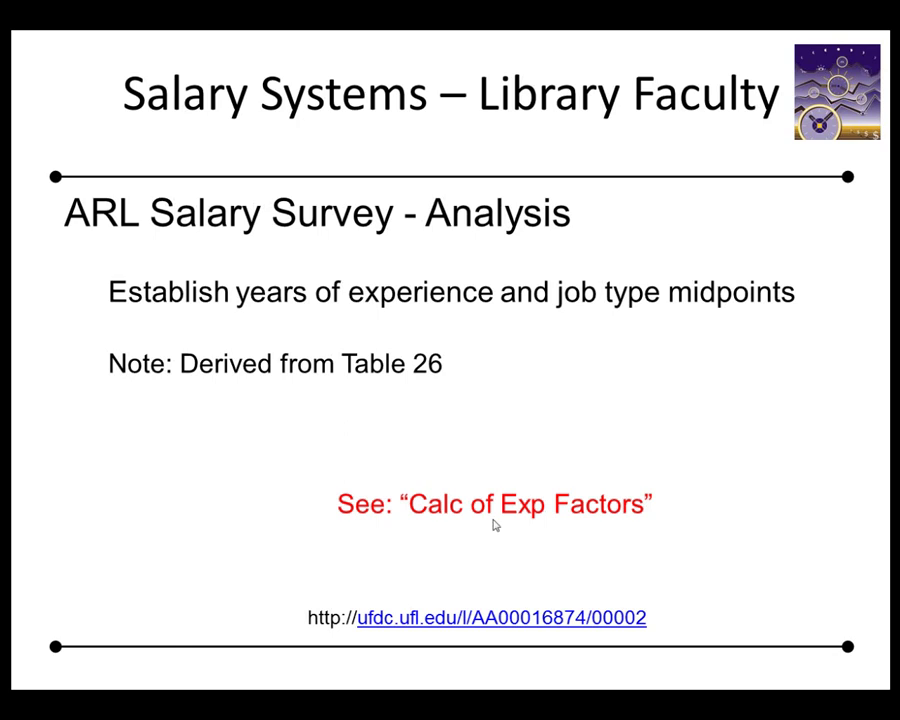
Step: Switch to Excel, open the Calc of Exp Factors sheet and view the Average Salaries table by position and years of experience
{"action": "key", "text": "alt+Tab"}
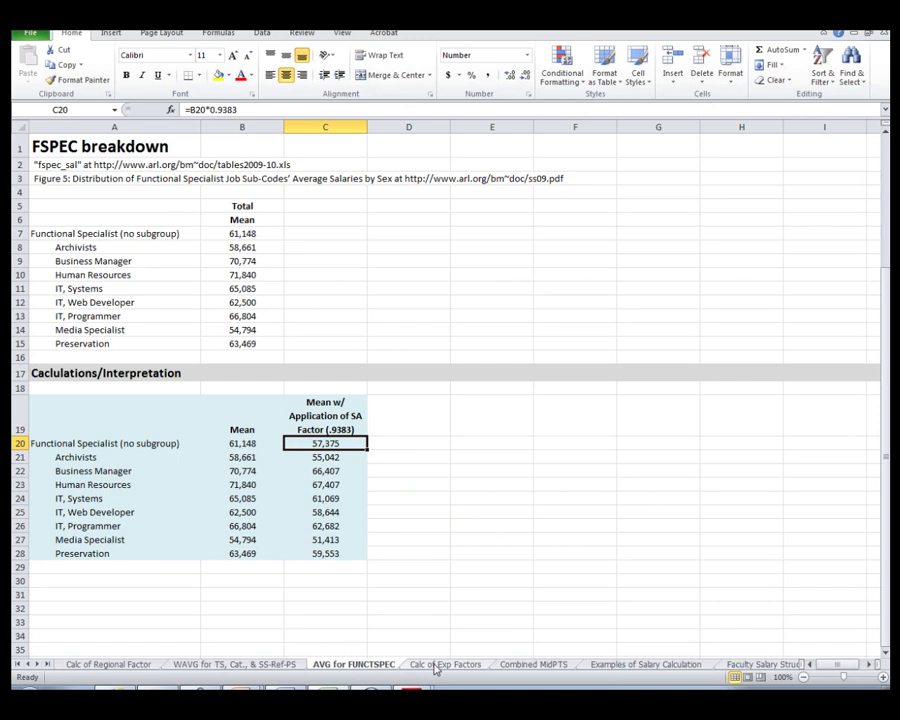
{"action": "left_click", "coordinate": [437, 665]}
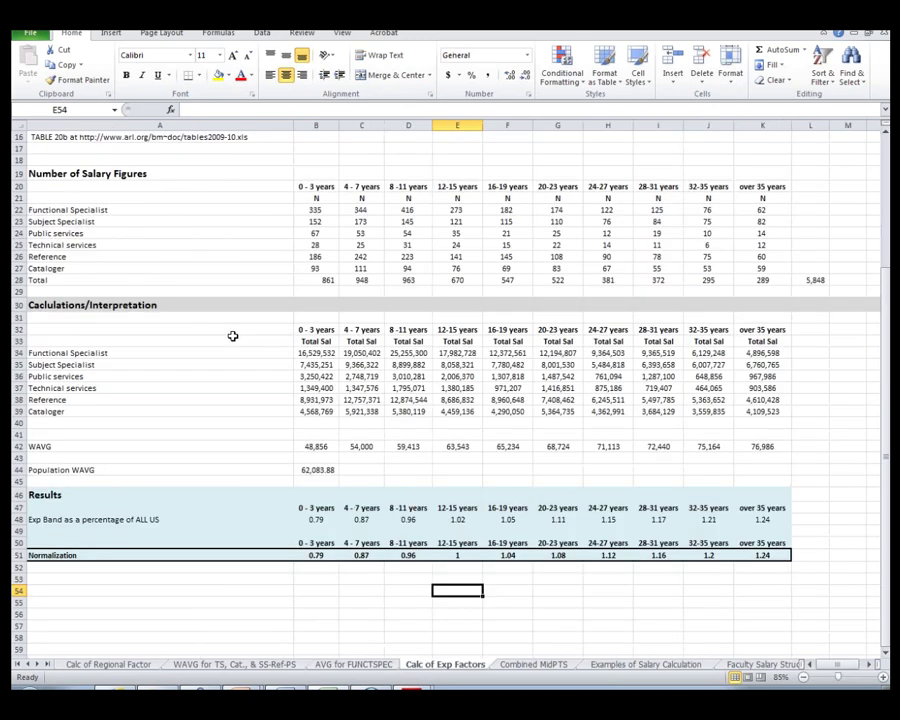
{"action": "scroll", "coordinate": [232, 336], "scroll_direction": "up", "scroll_amount": 1}
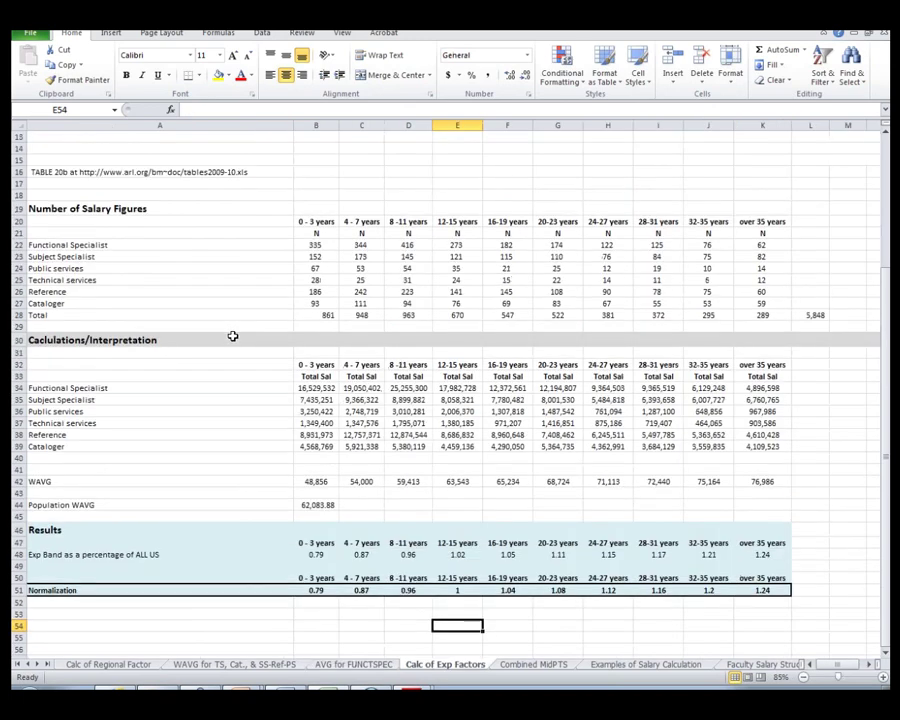
{"action": "scroll", "coordinate": [232, 336], "scroll_direction": "up", "scroll_amount": 3}
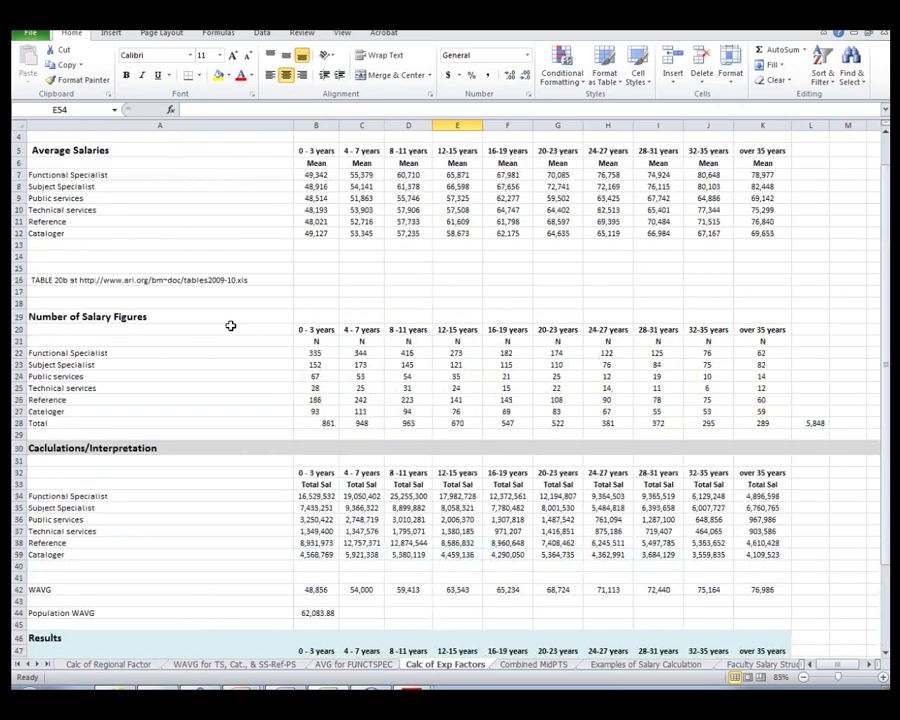
{"action": "scroll", "coordinate": [230, 325], "scroll_direction": "up", "scroll_amount": 2}
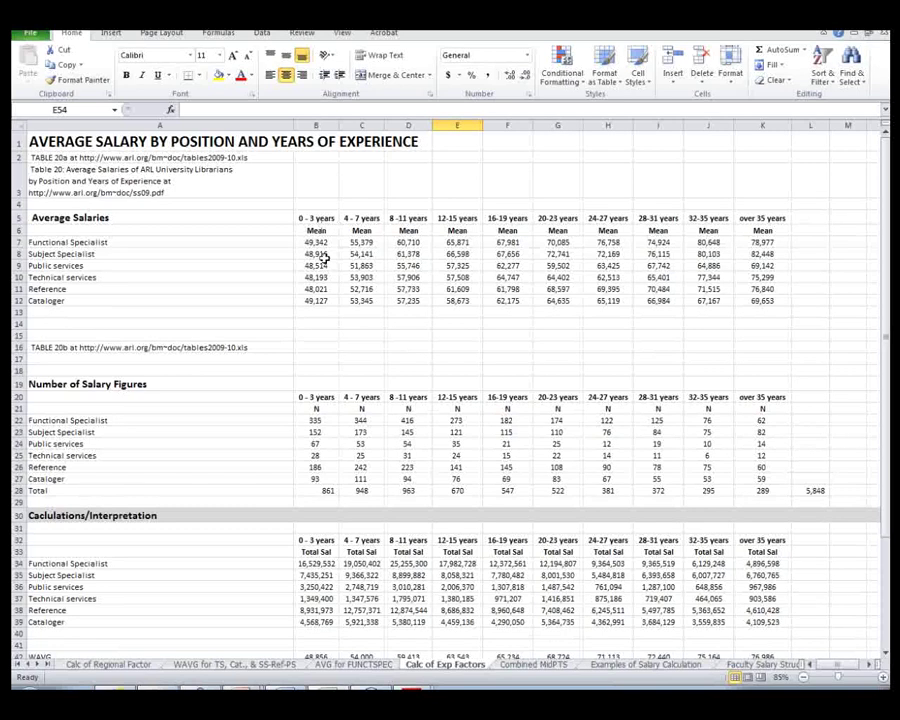
Step: Compare average salaries across experience bands for Technical services in F10:G10 and J10:K10 and Functional Specialist in J7:K7
{"action": "left_click", "coordinate": [72, 243]}
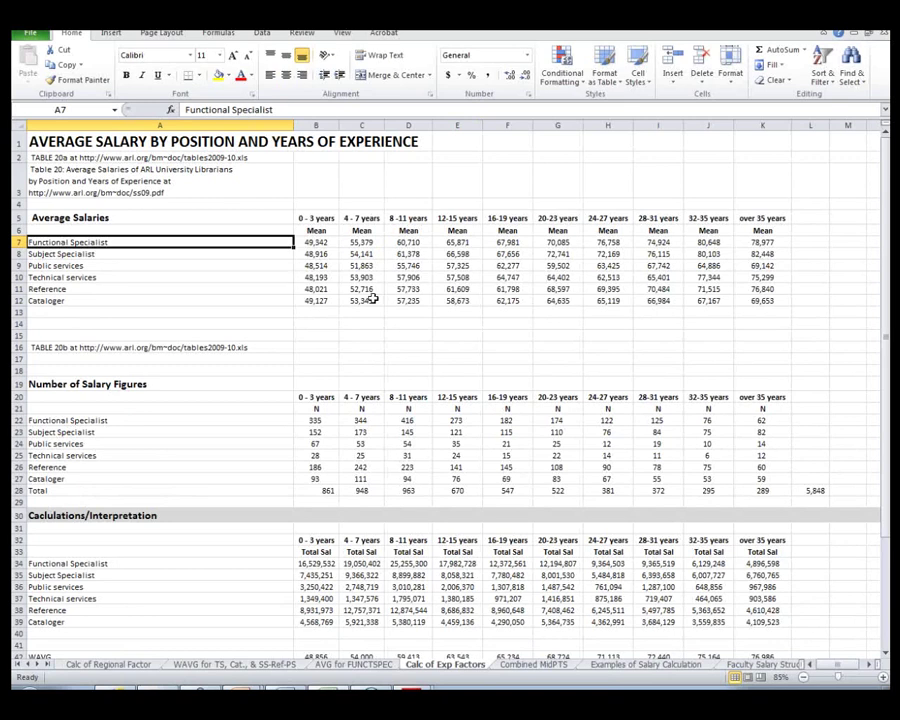
{"action": "left_click", "coordinate": [150, 278]}
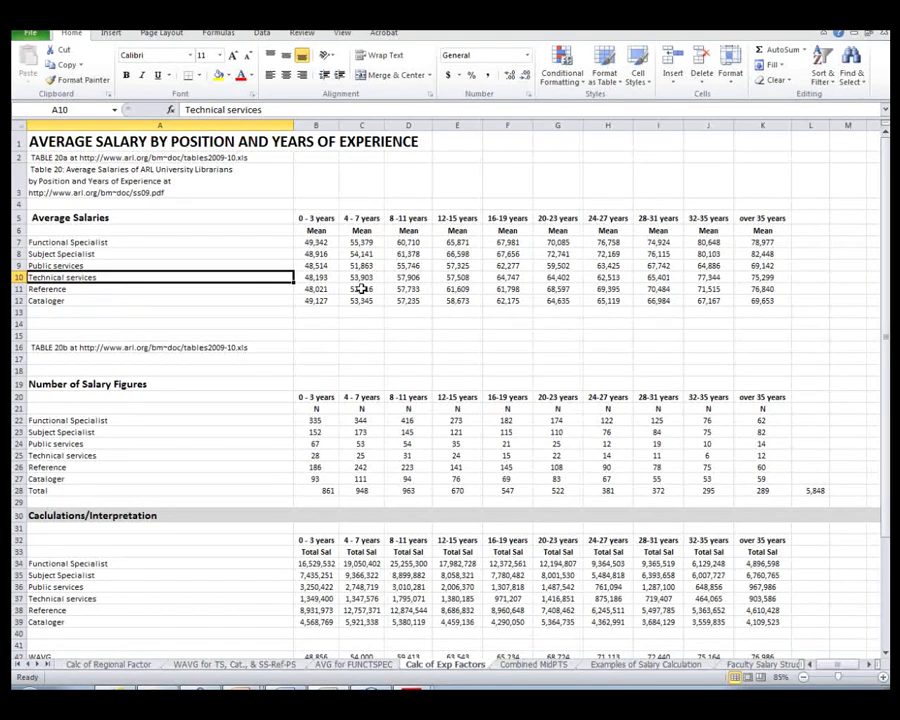
{"action": "left_click", "coordinate": [516, 278]}
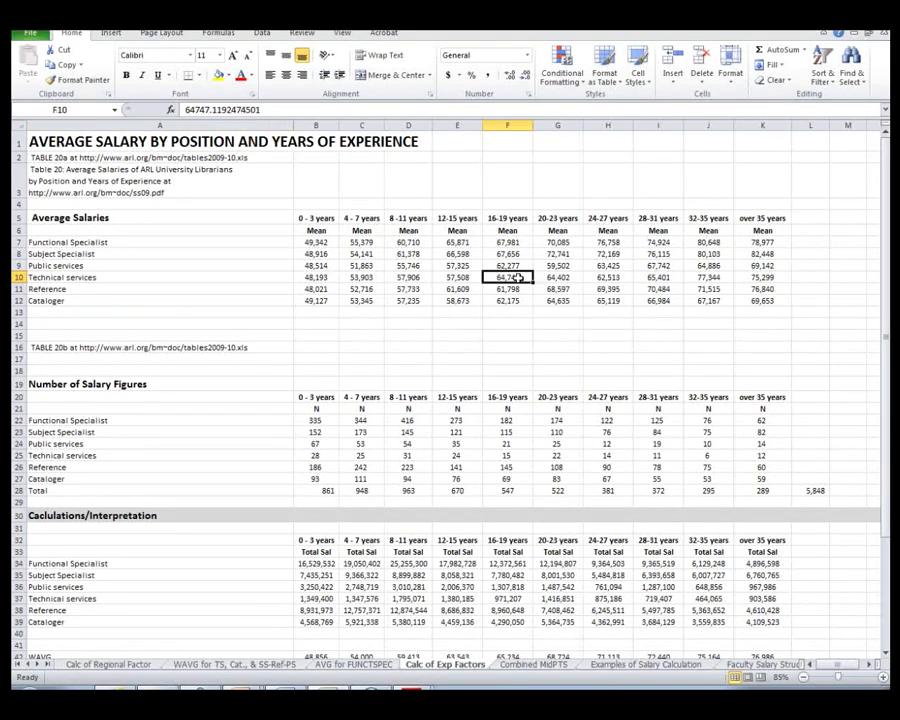
{"action": "left_click_drag", "start_coordinate": [516, 278], "coordinate": [558, 278]}
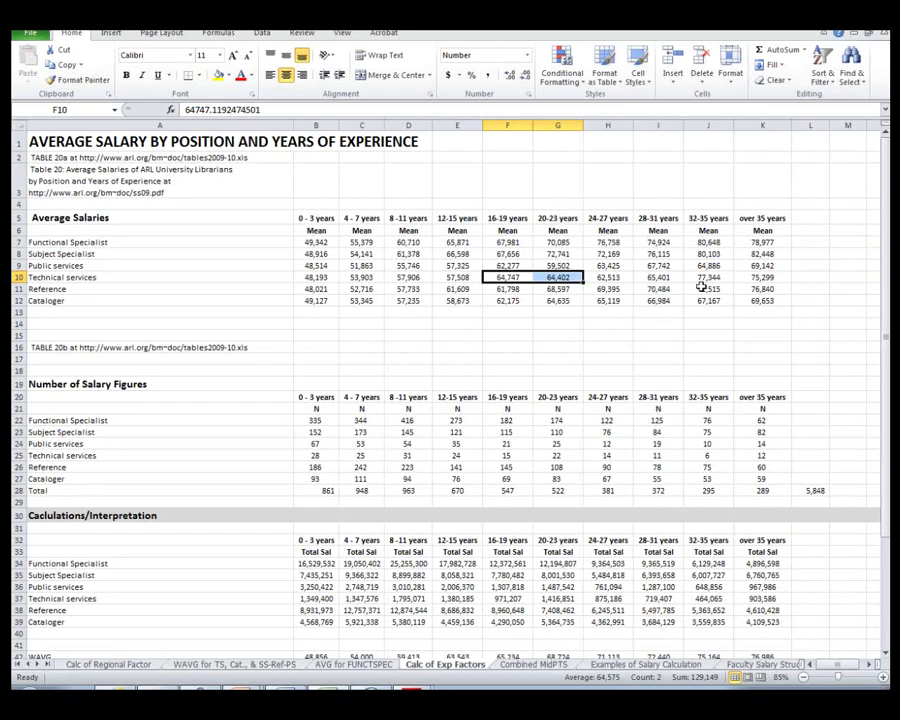
{"action": "left_click_drag", "start_coordinate": [712, 277], "coordinate": [757, 278]}
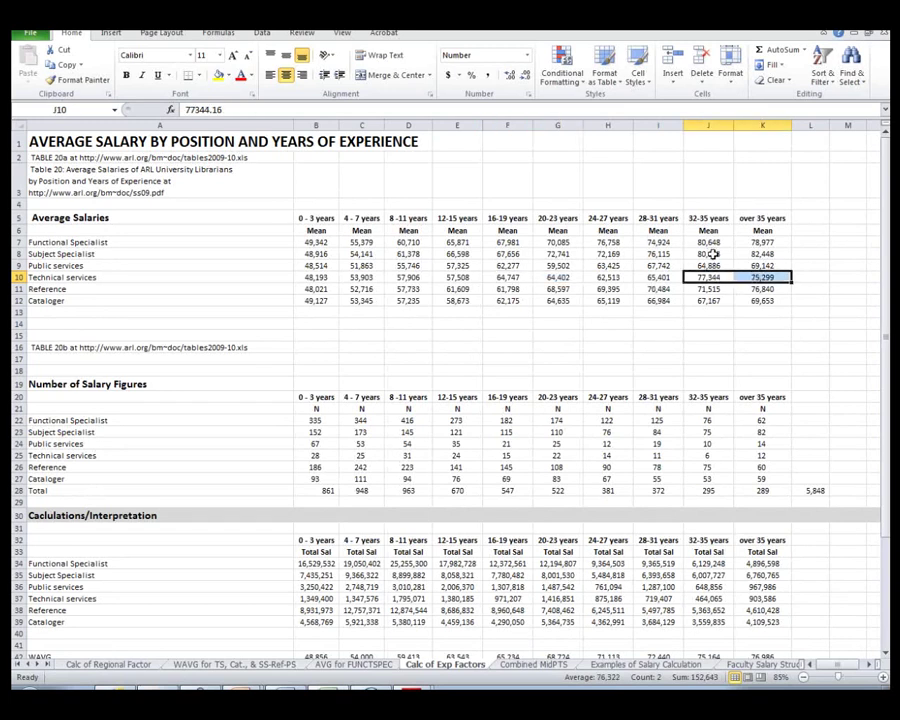
{"action": "left_click_drag", "start_coordinate": [708, 242], "coordinate": [762, 242]}
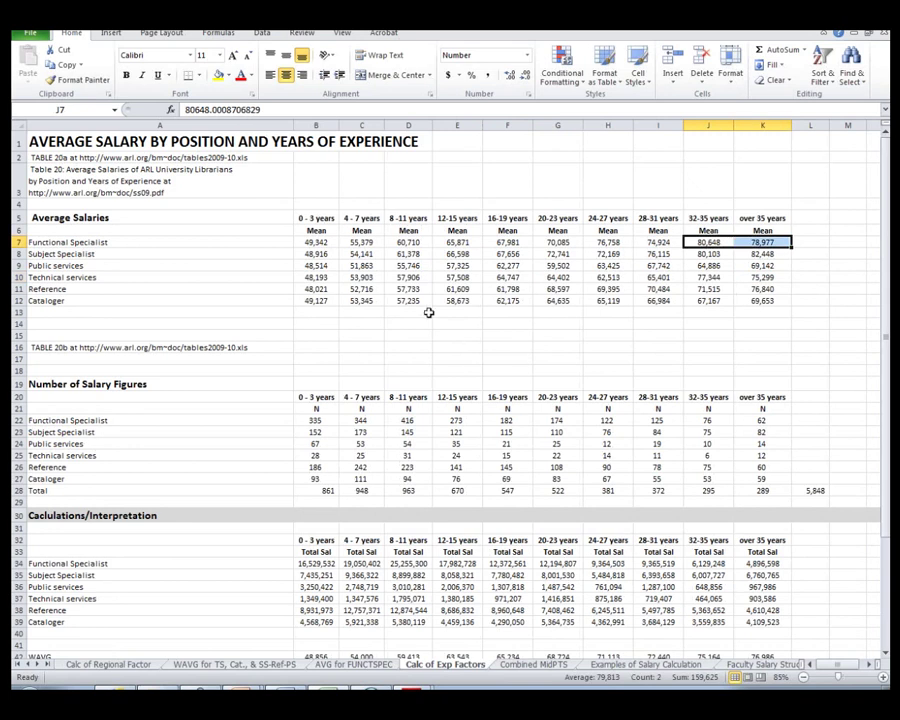
Step: Review the job categories in A34:A39 and inspect the WAVG formula in B42 and the Population WAVG formula in B44
{"action": "scroll", "coordinate": [391, 357], "scroll_direction": "down", "scroll_amount": 1}
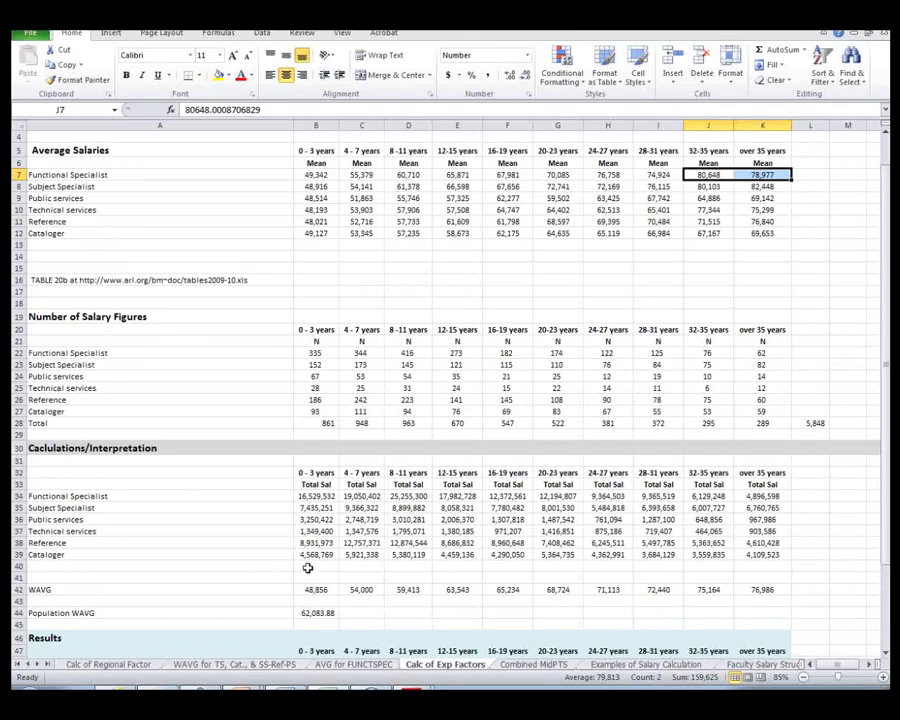
{"action": "scroll", "coordinate": [308, 568], "scroll_direction": "down", "scroll_amount": 1}
{"action": "left_click_drag", "start_coordinate": [250, 458], "coordinate": [250, 516]}
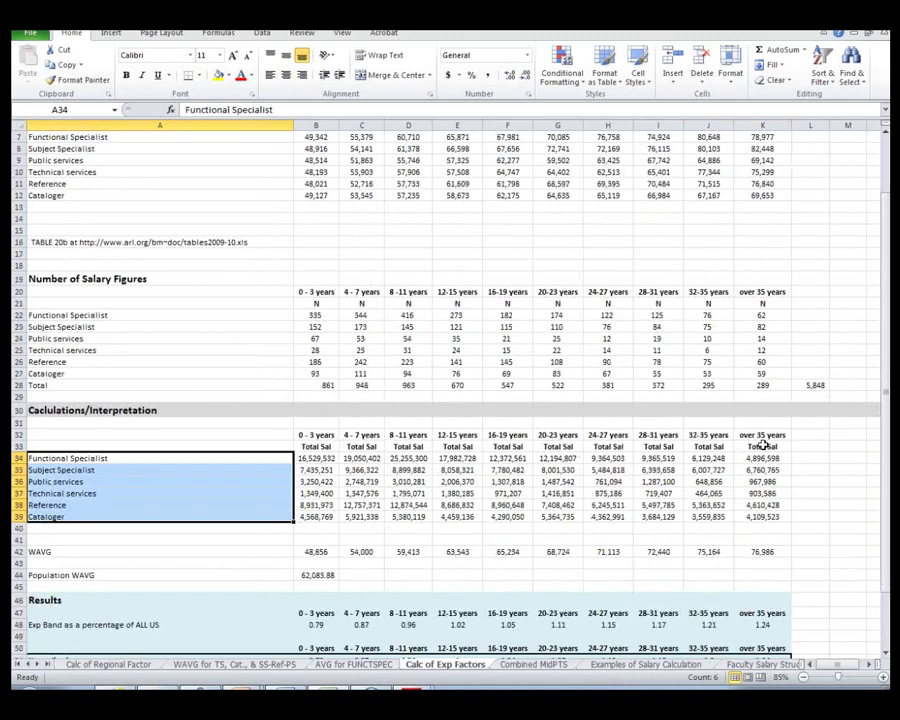
{"action": "left_click", "coordinate": [316, 552]}
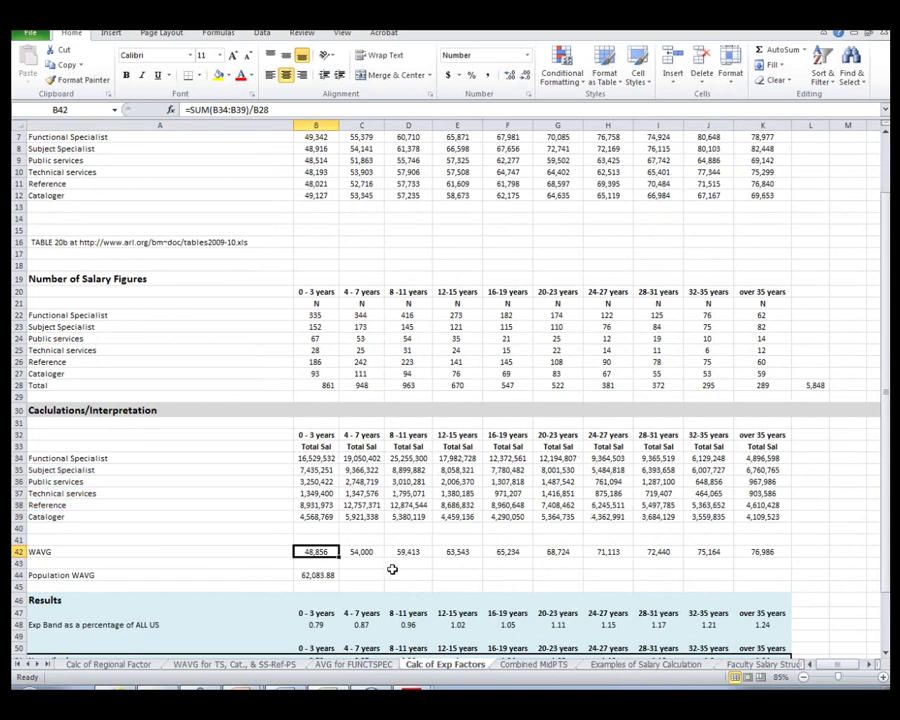
{"action": "scroll", "coordinate": [392, 569], "scroll_direction": "down", "scroll_amount": 2}
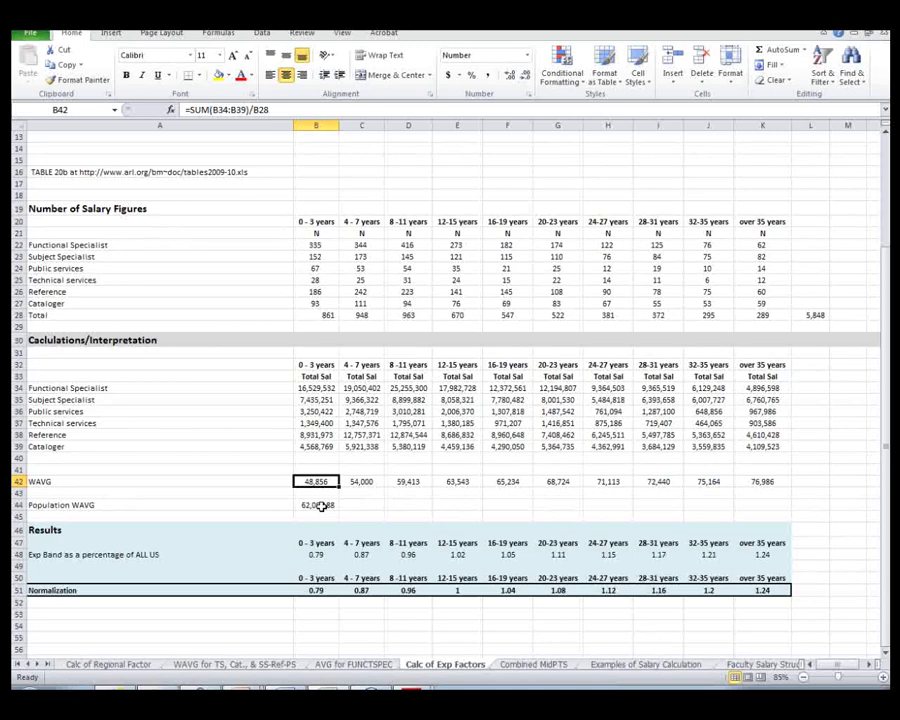
{"action": "left_click", "coordinate": [320, 506]}
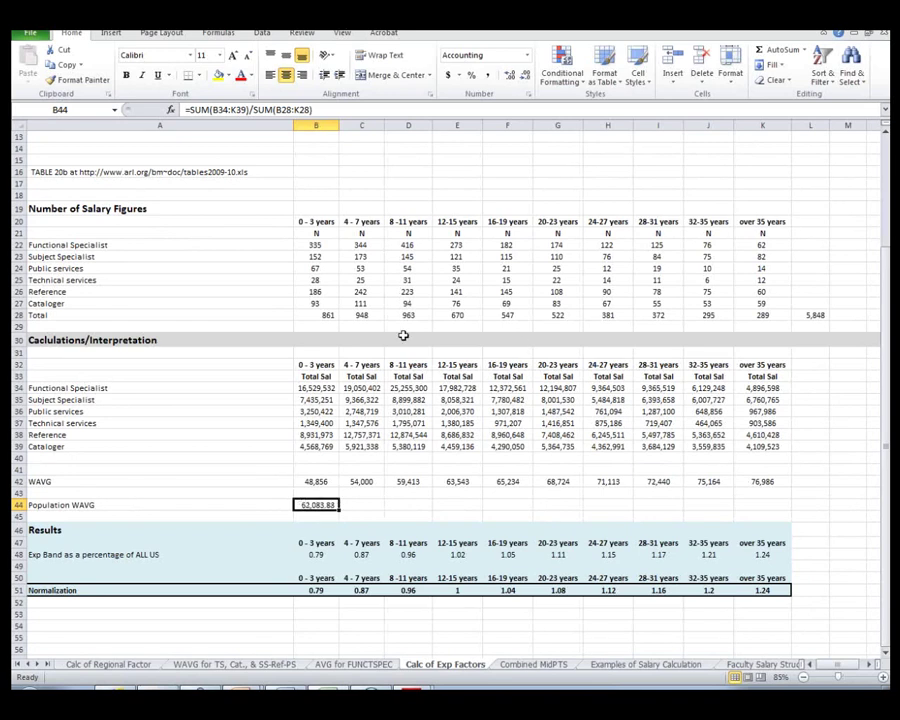
Step: Recheck the source tables, the 0 - 3 years WAVG formula in B42 and the job categories in A34:A39 it covers
{"action": "scroll", "coordinate": [403, 335], "scroll_direction": "up", "scroll_amount": 5}
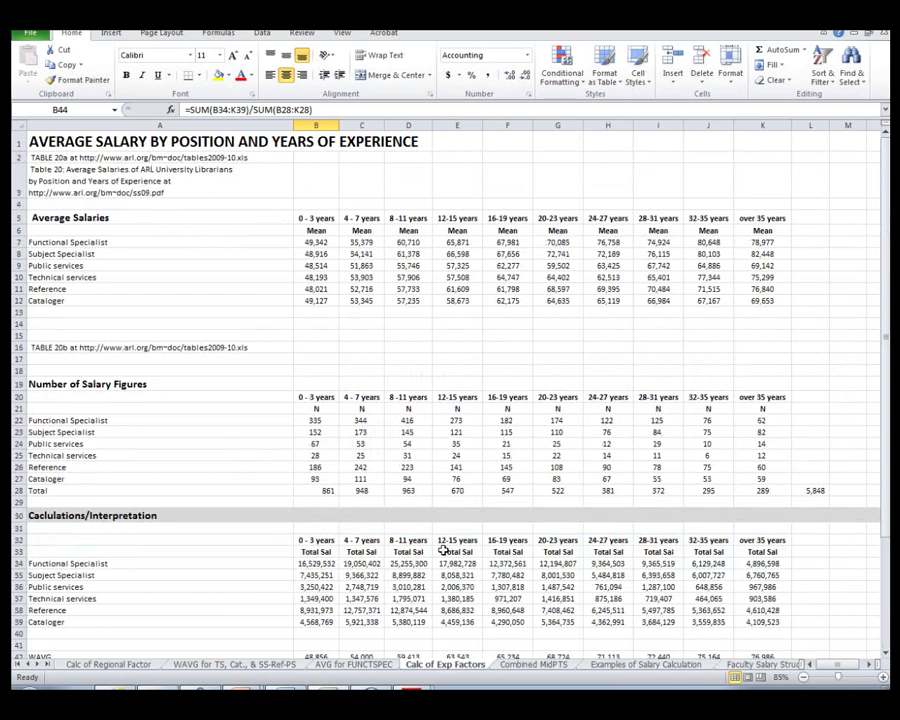
{"action": "scroll", "coordinate": [443, 551], "scroll_direction": "down", "scroll_amount": 2}
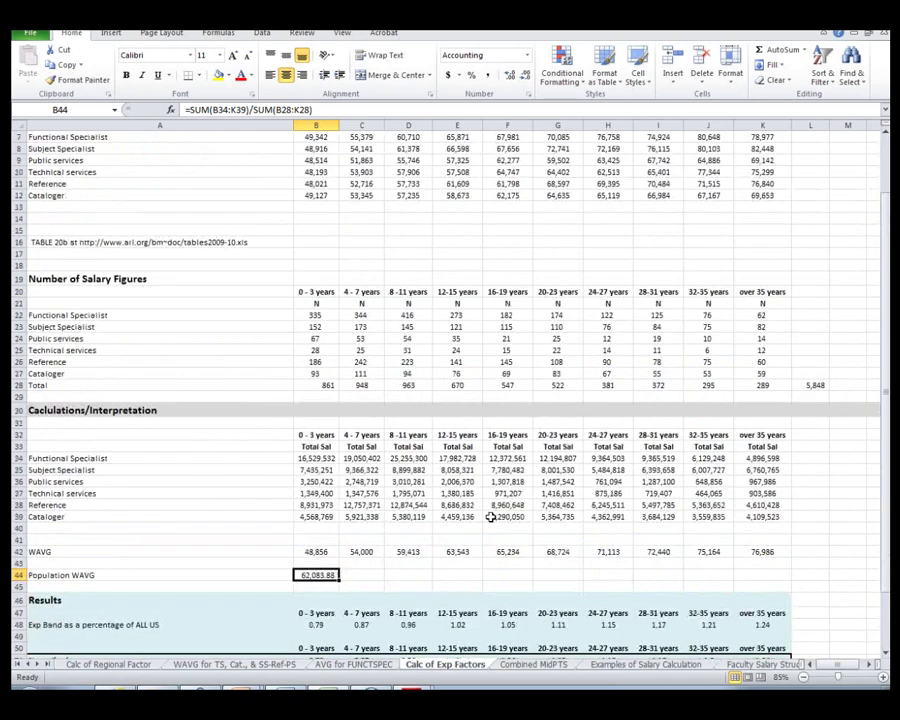
{"action": "left_click", "coordinate": [335, 553]}
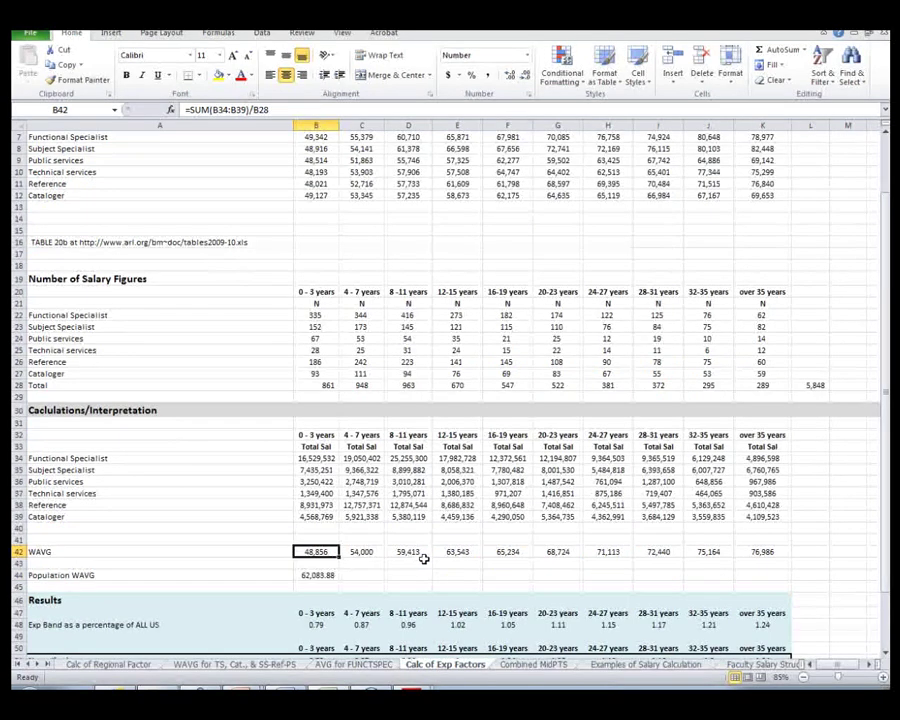
{"action": "left_click_drag", "start_coordinate": [316, 436], "coordinate": [316, 448]}
{"action": "left_click_drag", "start_coordinate": [58, 458], "coordinate": [60, 516]}
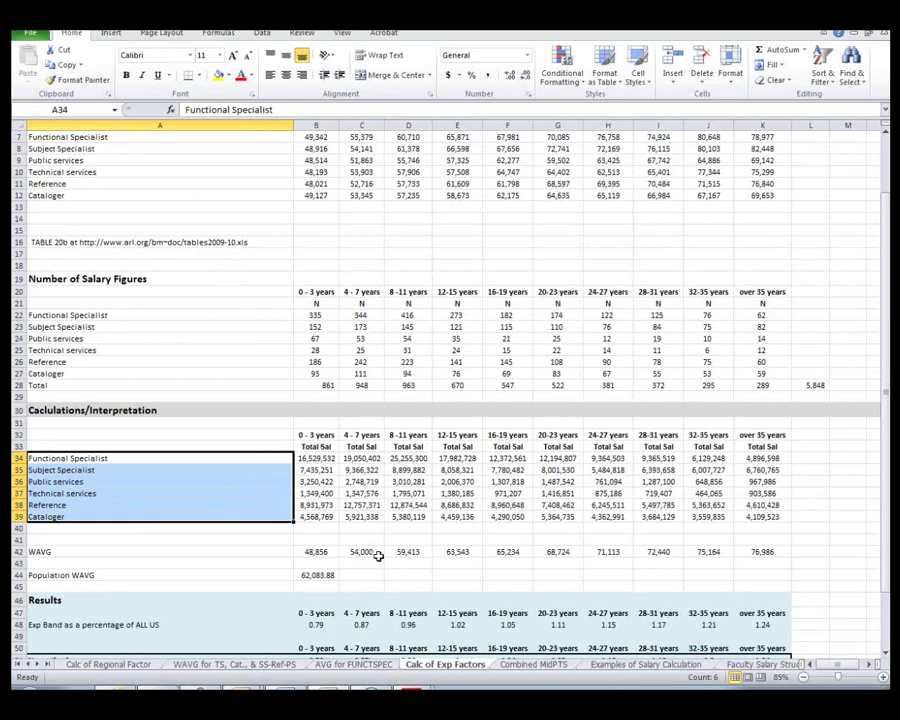
Step: Examine the Exp Band as a percentage of ALL US row B48:K48 and compare the formulas in B48, C48 and D48
{"action": "scroll", "coordinate": [350, 576], "scroll_direction": "down", "scroll_amount": 1}
{"action": "left_click", "coordinate": [326, 590]}
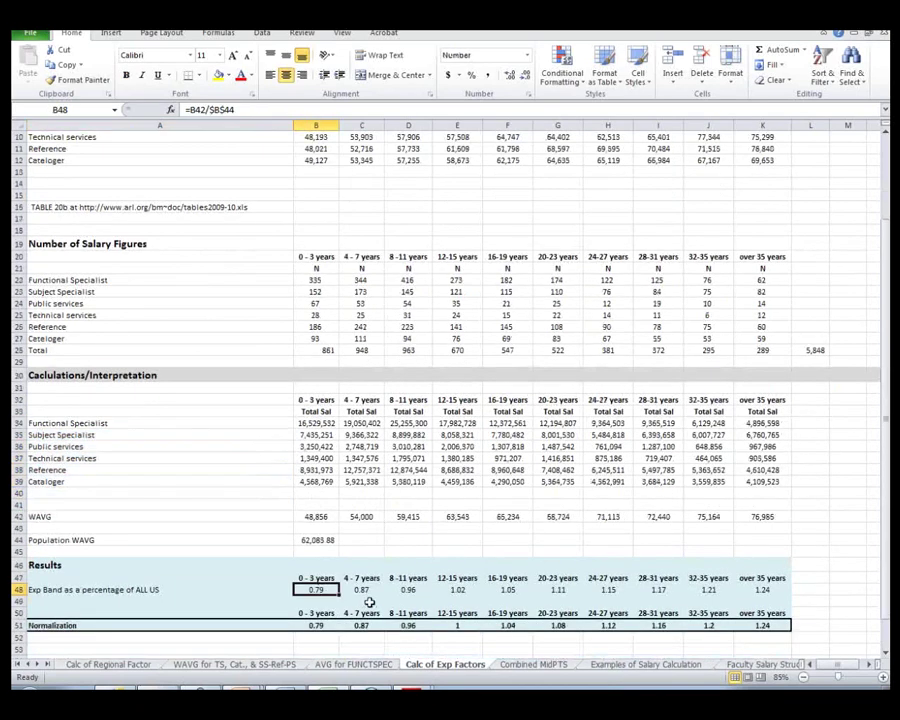
{"action": "left_click_drag", "start_coordinate": [326, 590], "coordinate": [760, 590]}
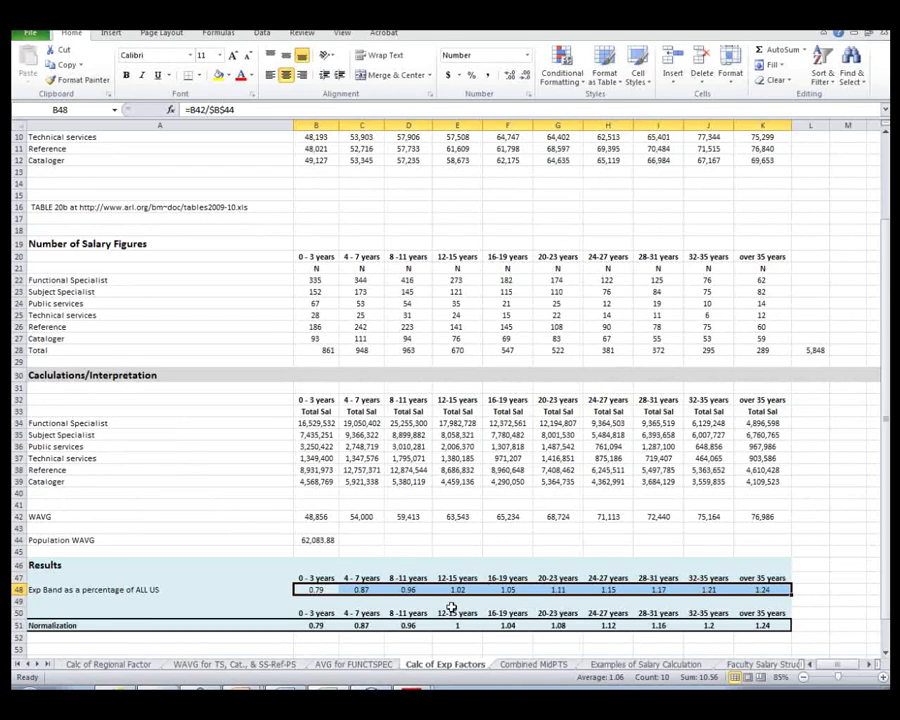
{"action": "scroll", "coordinate": [458, 601], "scroll_direction": "down", "scroll_amount": 1}
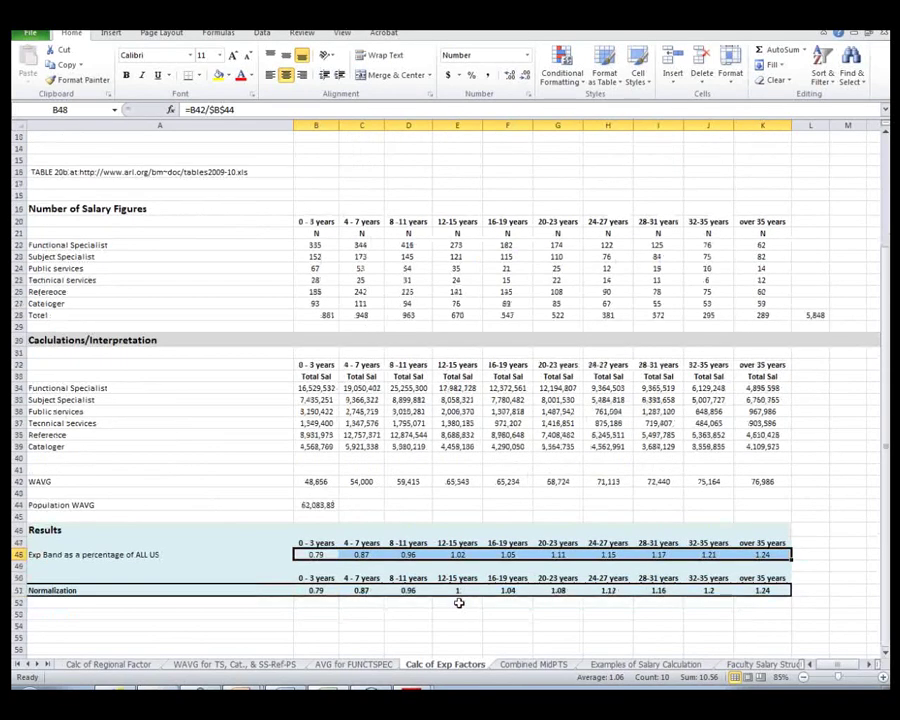
{"action": "left_click", "coordinate": [318, 555]}
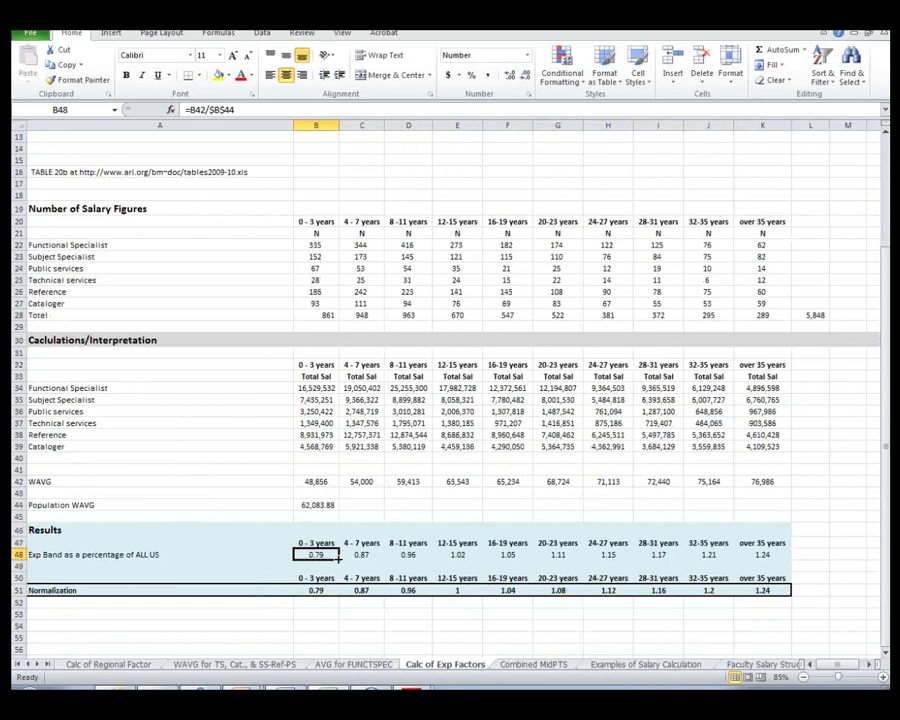
{"action": "left_click", "coordinate": [360, 555]}
{"action": "left_click", "coordinate": [315, 553]}
{"action": "left_click", "coordinate": [358, 555]}
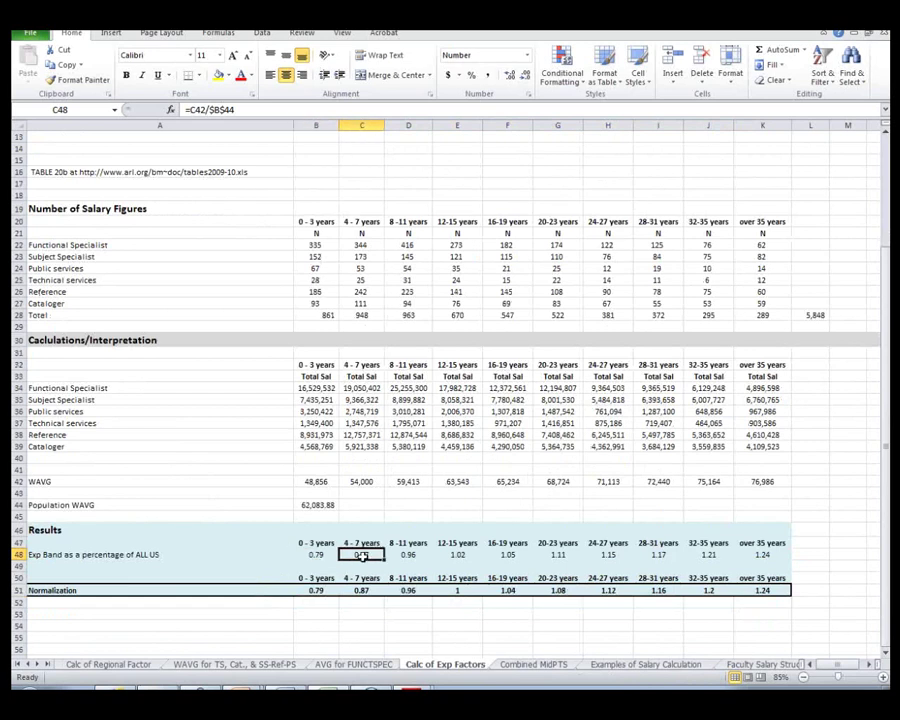
{"action": "left_click", "coordinate": [422, 555]}
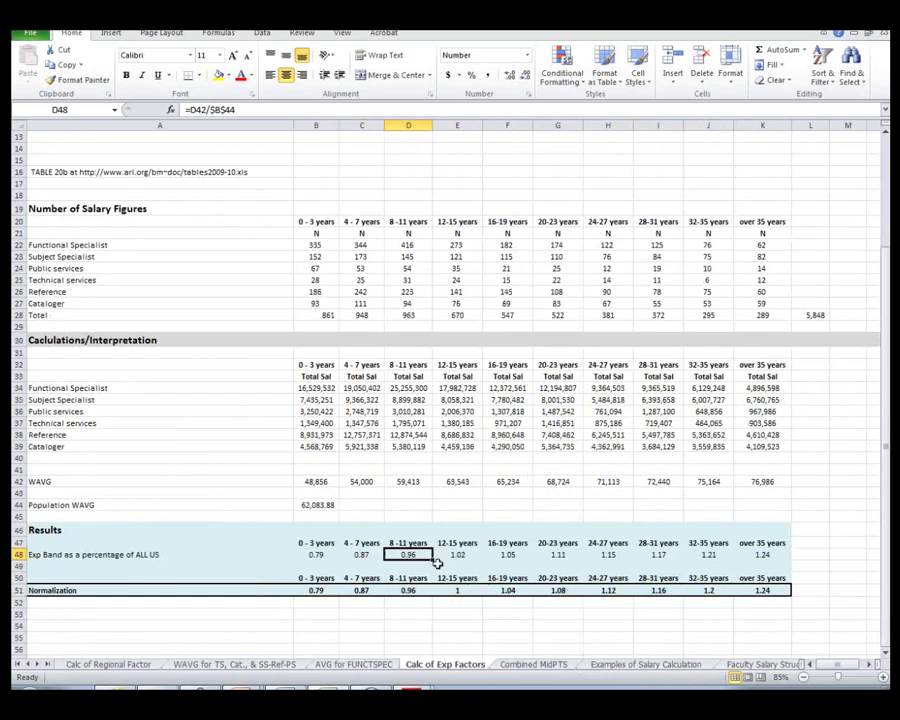
Step: Compare the 12-15 years band percentage in E48 with its normalization in E51, and inspect the source averages in E42 and B44
{"action": "left_click", "coordinate": [461, 555]}
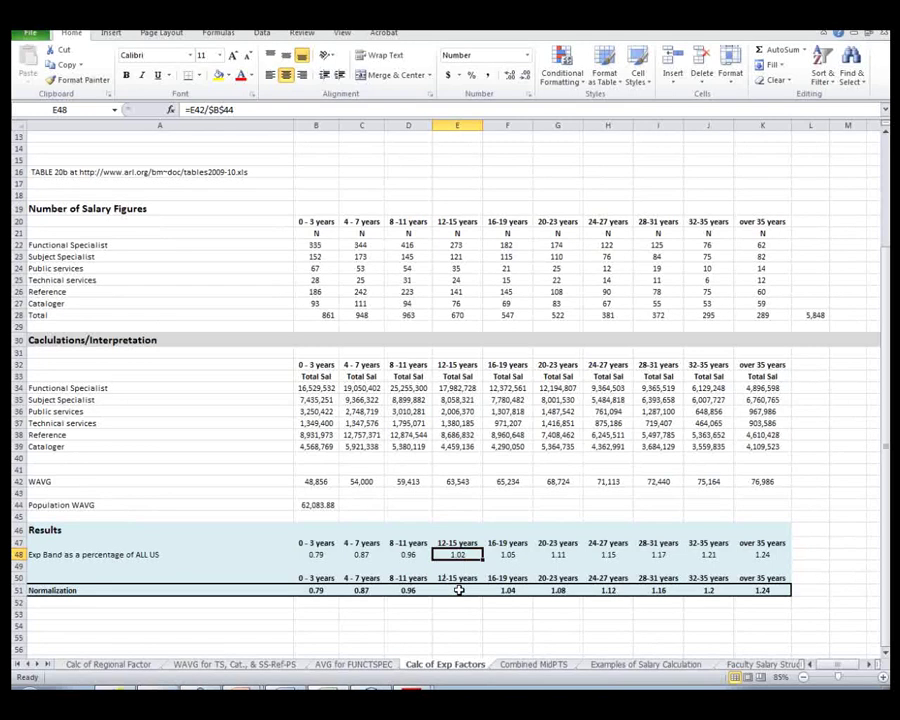
{"action": "left_click", "coordinate": [458, 590]}
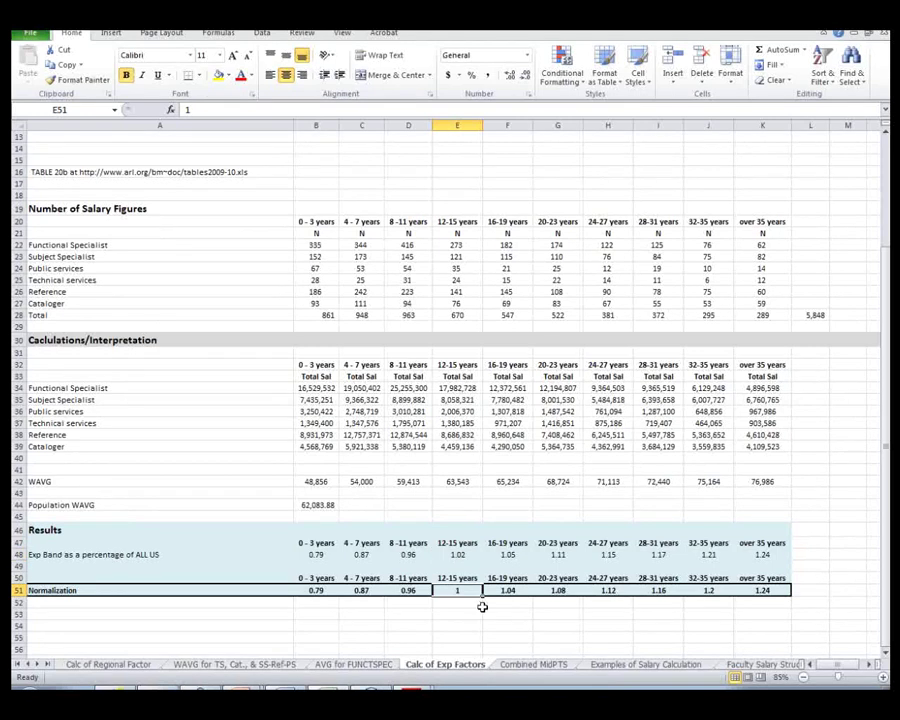
{"action": "left_click", "coordinate": [457, 554]}
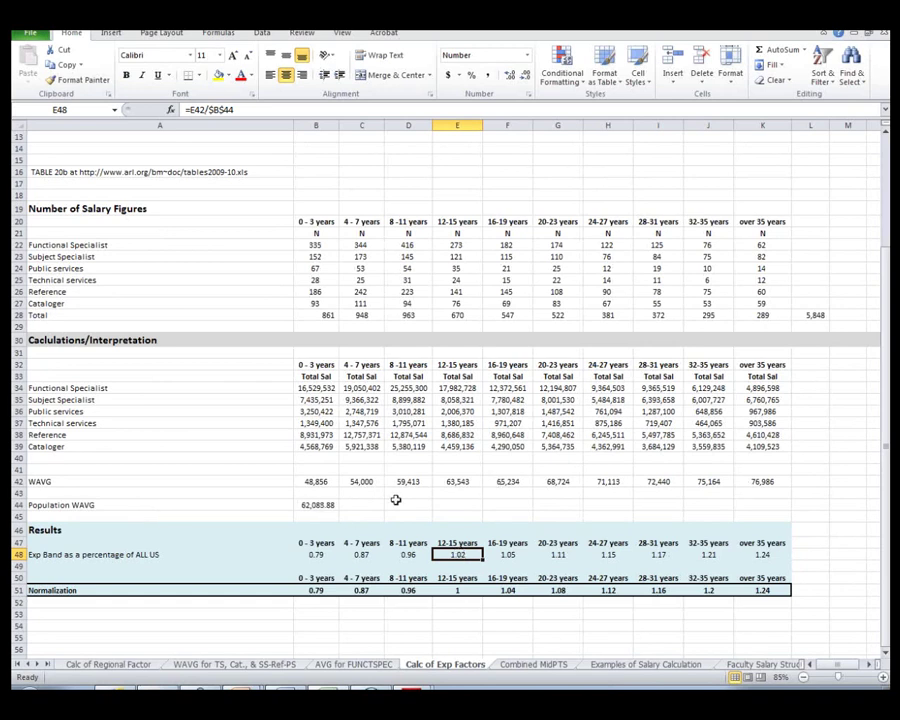
{"action": "left_click", "coordinate": [316, 505]}
{"action": "left_click", "coordinate": [468, 484]}
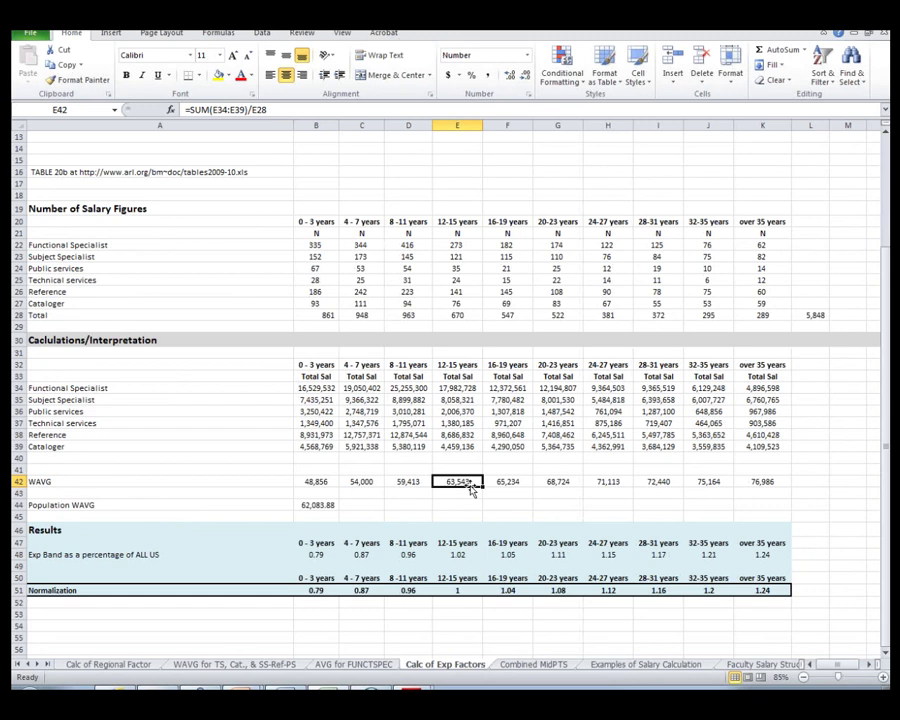
{"action": "left_click", "coordinate": [320, 506]}
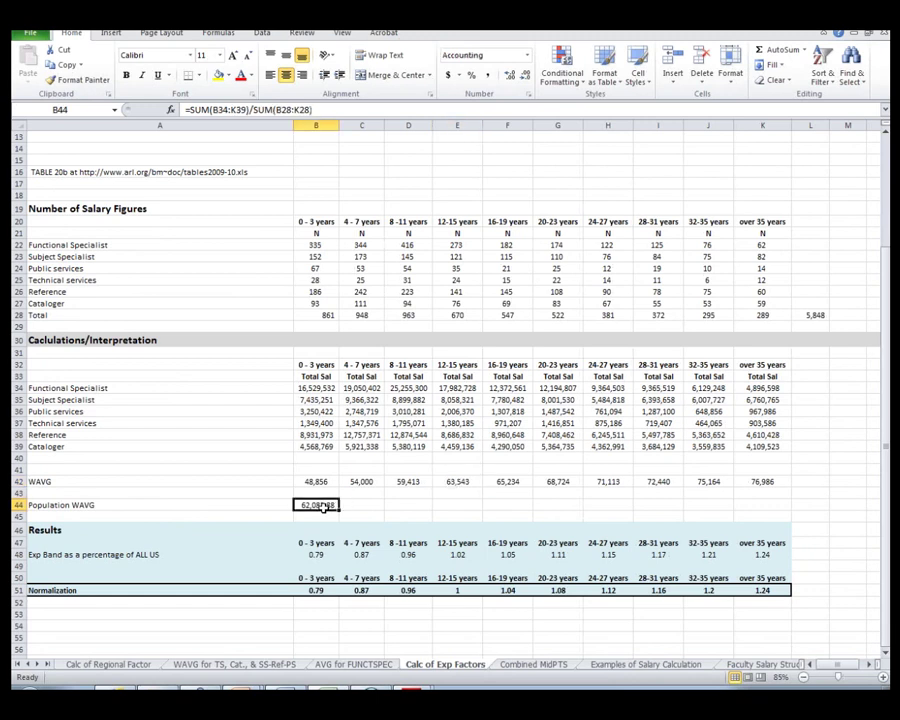
Step: Compare the experience band percentages in D48:K48 with the Normalization values in D51:K51, focusing on the 12-15 years band in E48 and E51
{"action": "left_click", "coordinate": [458, 554]}
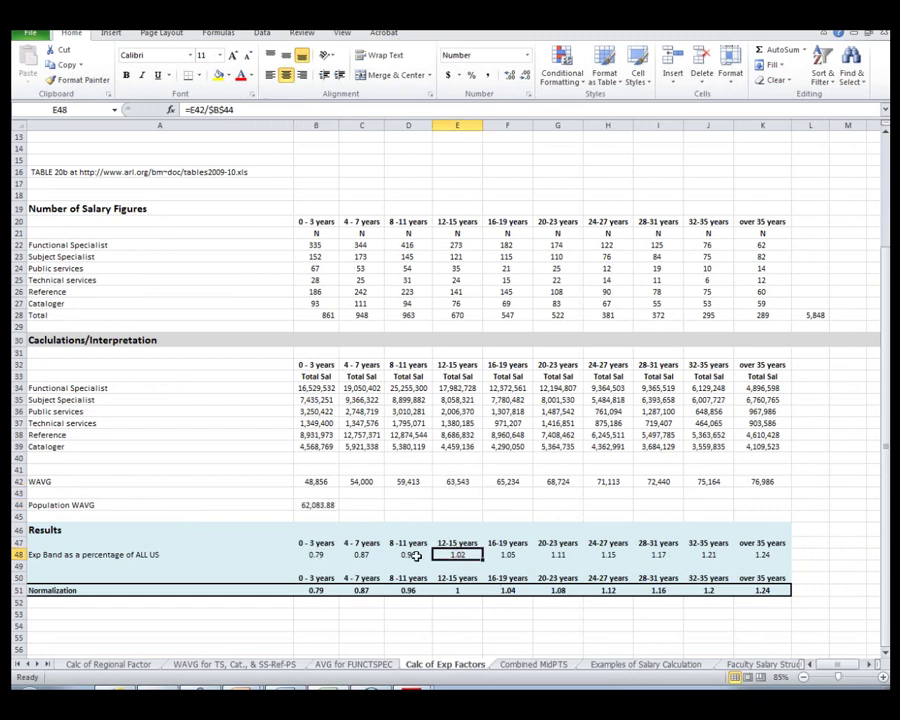
{"action": "left_click_drag", "start_coordinate": [404, 554], "coordinate": [762, 553]}
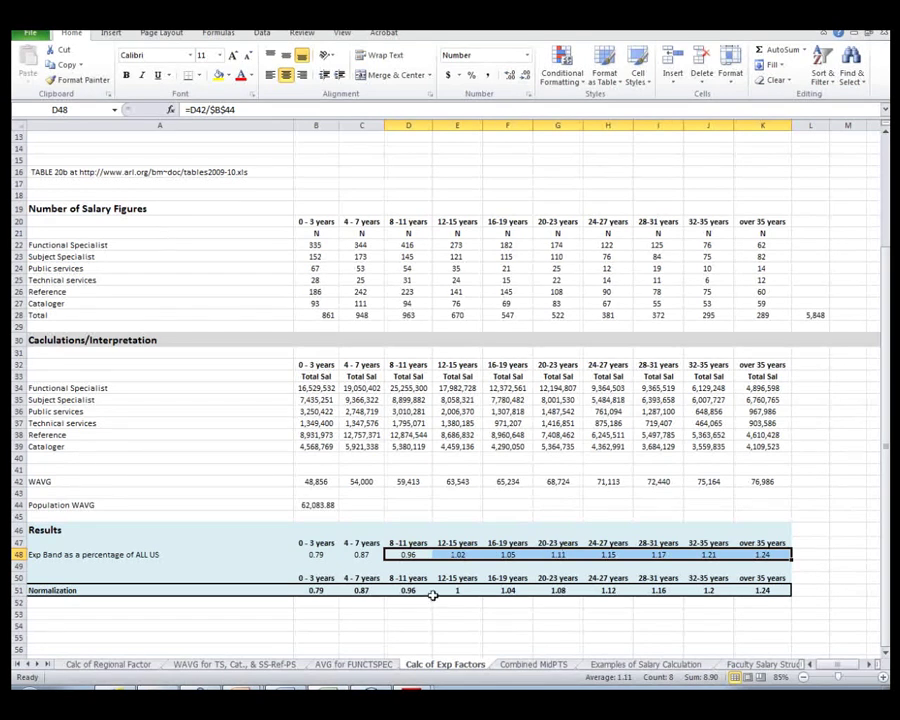
{"action": "left_click_drag", "start_coordinate": [408, 590], "coordinate": [759, 592]}
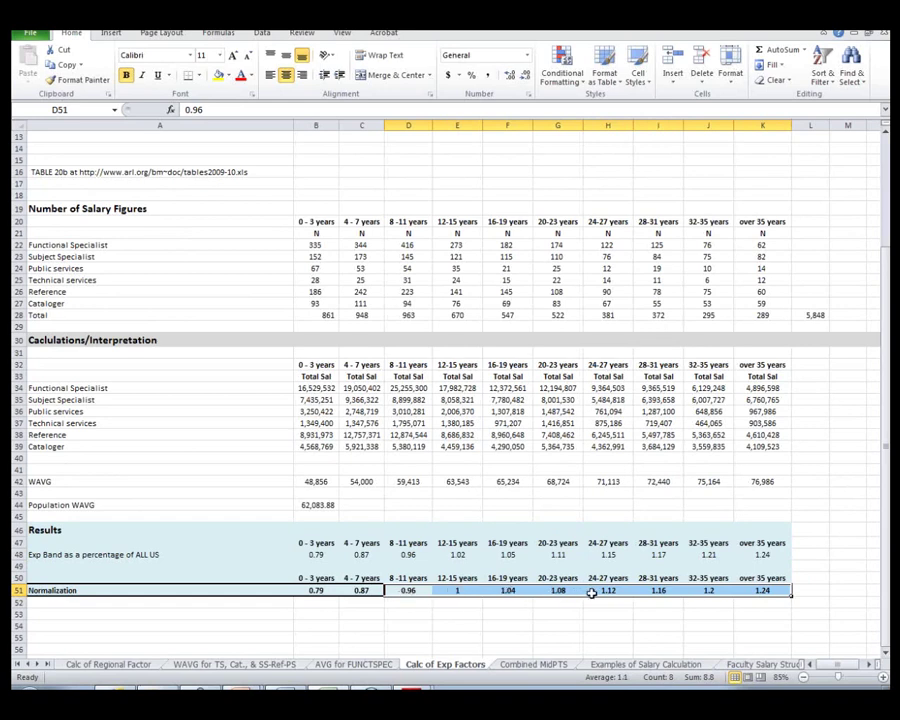
{"action": "left_click", "coordinate": [461, 590]}
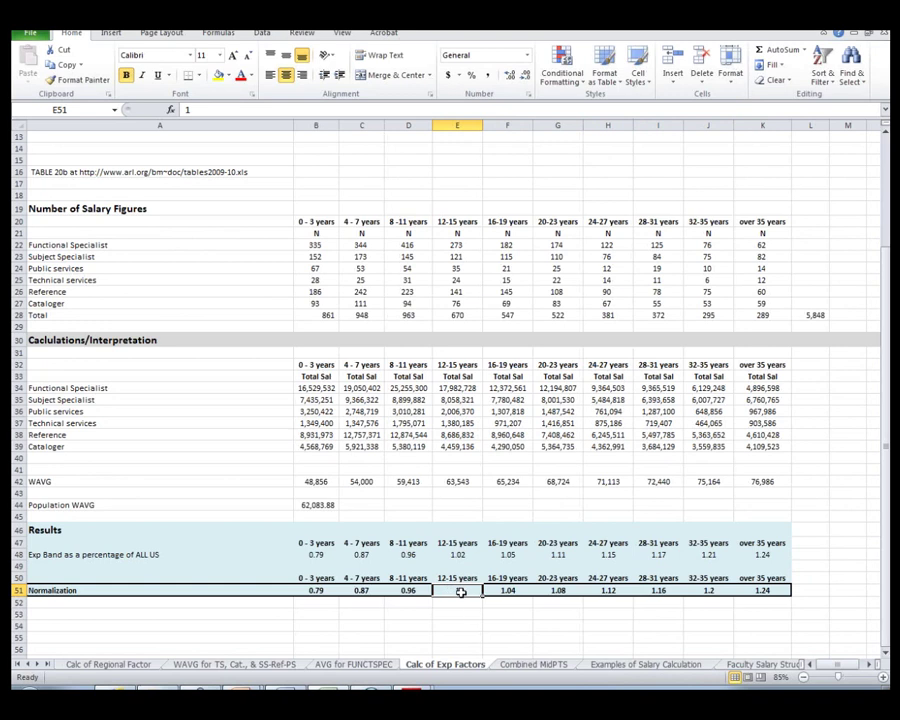
Step: Inspect the Normalization row cell by cell, checking D51 and the formulas in F51 through K51
{"action": "left_click", "coordinate": [408, 590]}
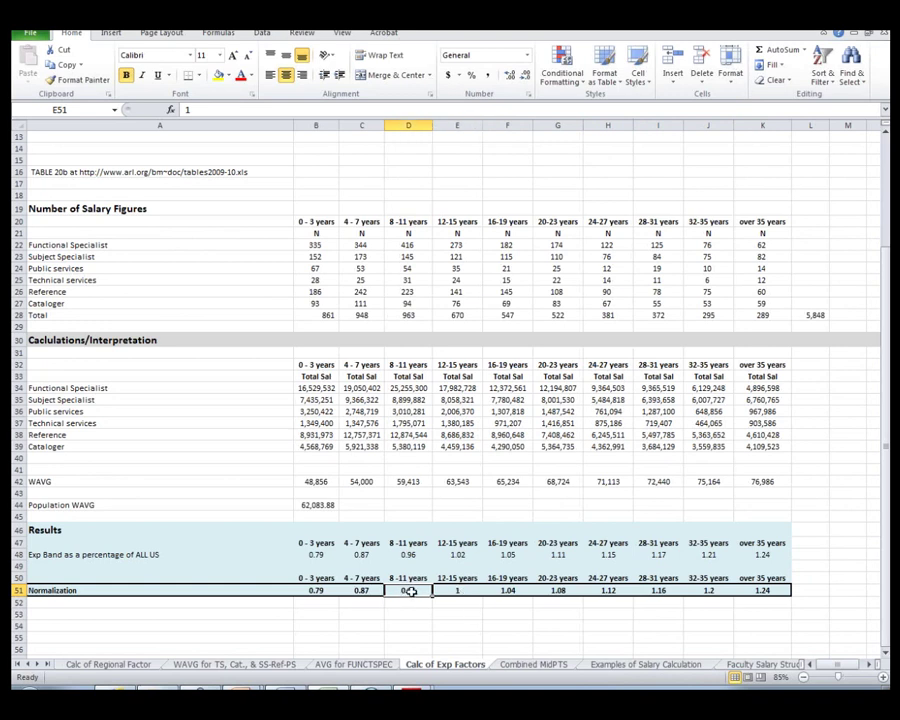
{"action": "left_click", "coordinate": [508, 590]}
{"action": "left_click", "coordinate": [558, 590]}
{"action": "left_click", "coordinate": [615, 590]}
{"action": "left_click", "coordinate": [680, 591]}
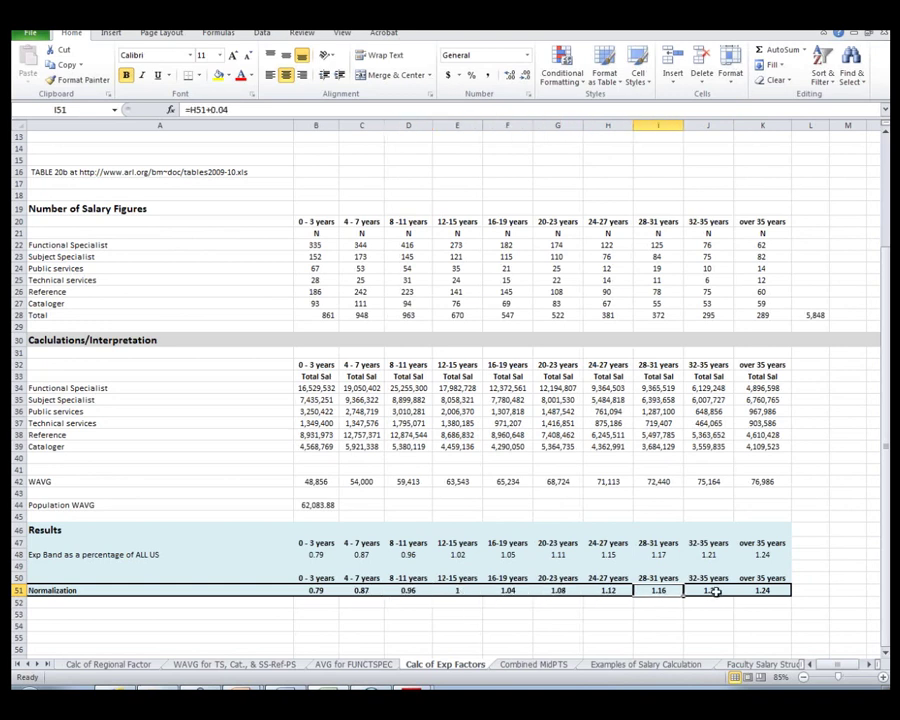
{"action": "left_click", "coordinate": [710, 590]}
{"action": "left_click", "coordinate": [775, 590]}
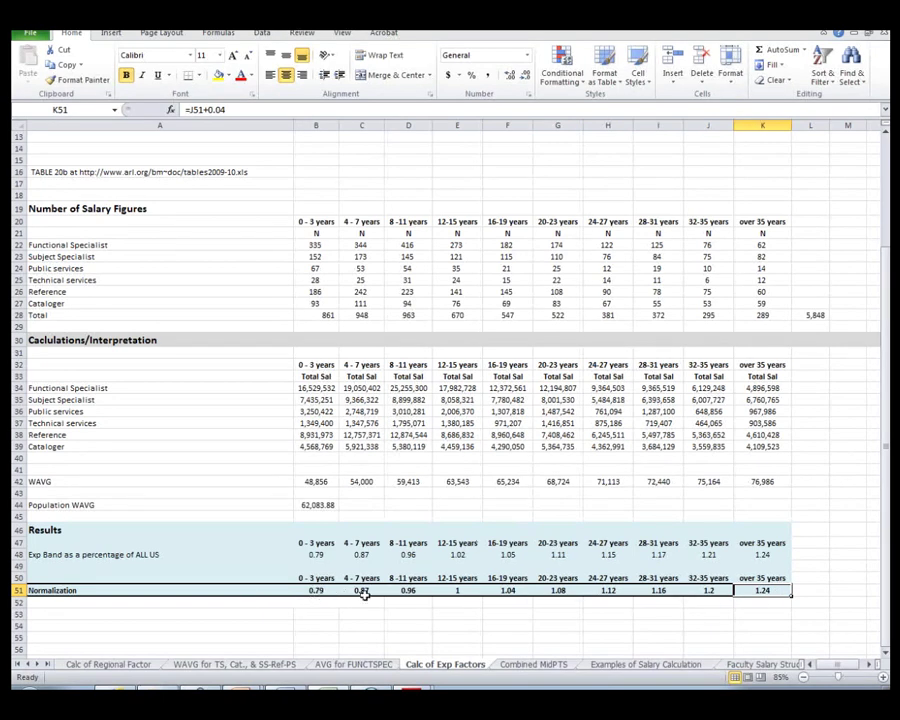
Step: Compare the 12-15 years baseline in E51 with the Normalization values for the three lower experience bands in B51:D51
{"action": "left_click", "coordinate": [455, 591]}
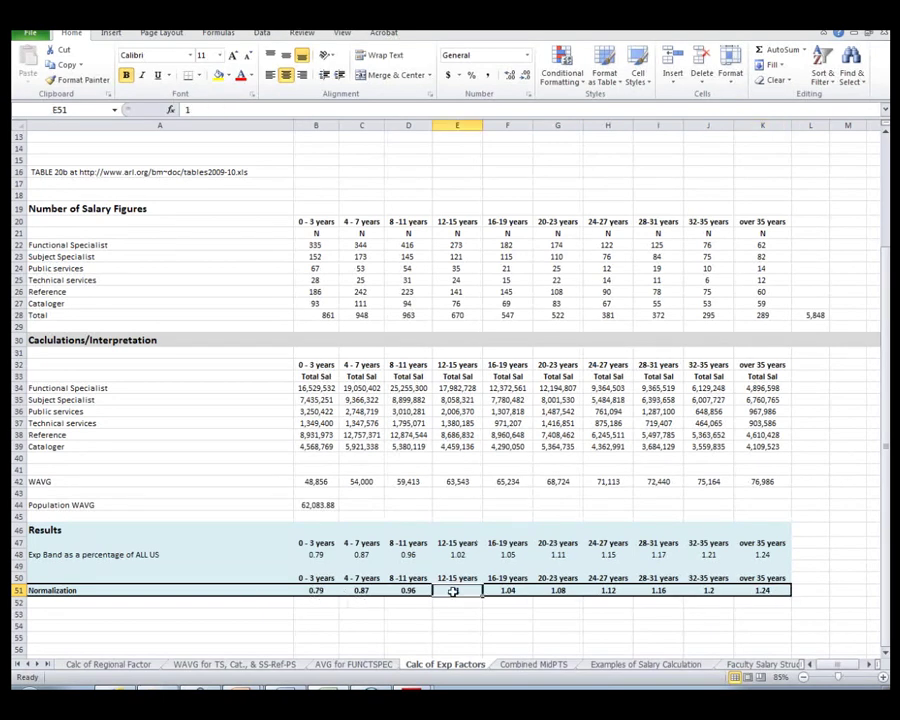
{"action": "left_click", "coordinate": [316, 591]}
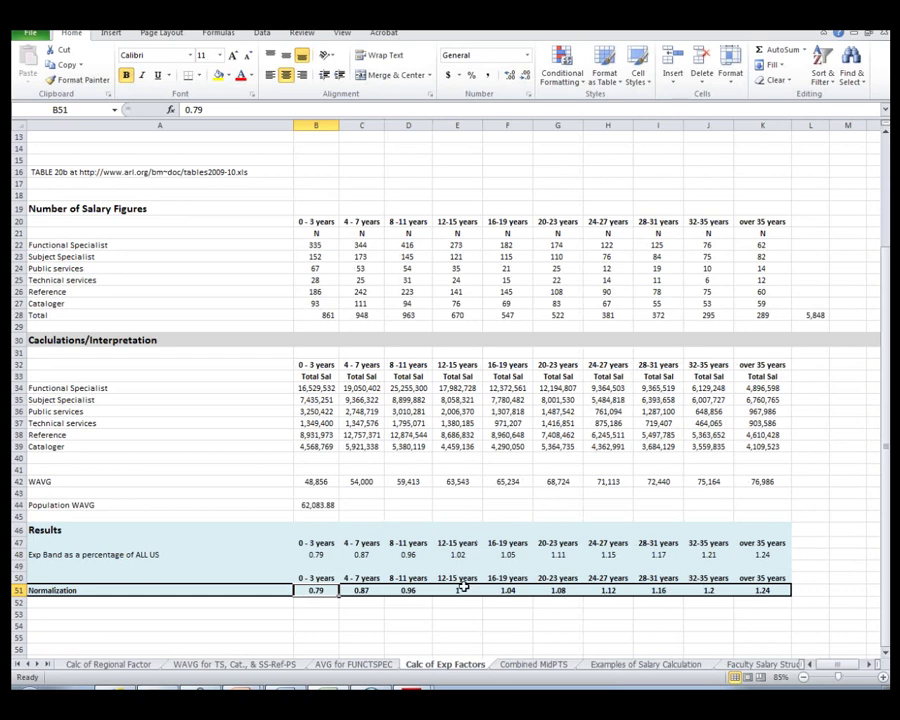
{"action": "left_click", "coordinate": [361, 592]}
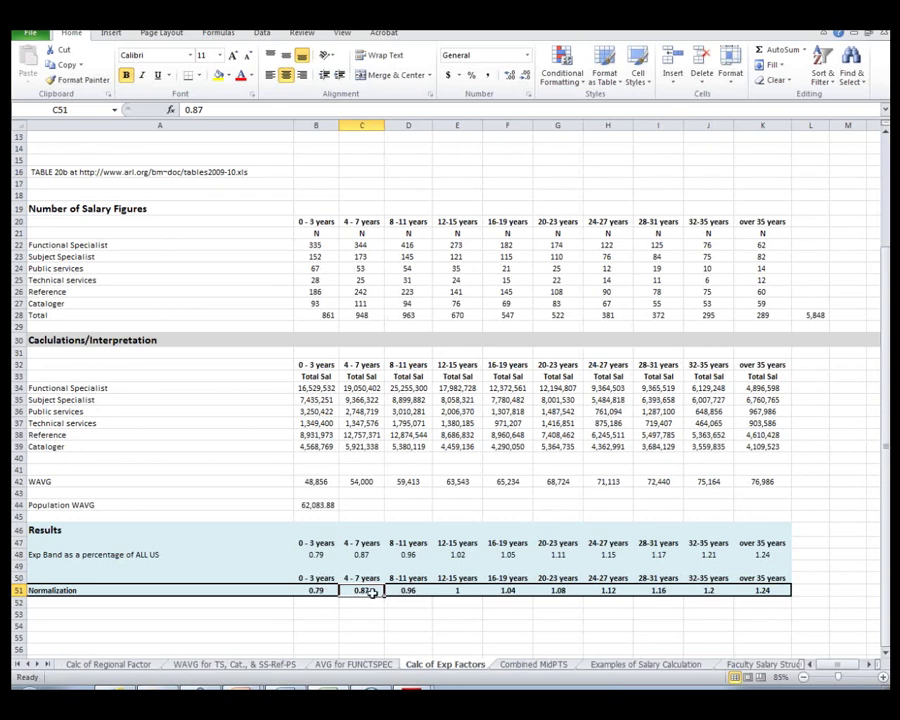
{"action": "left_click", "coordinate": [474, 592]}
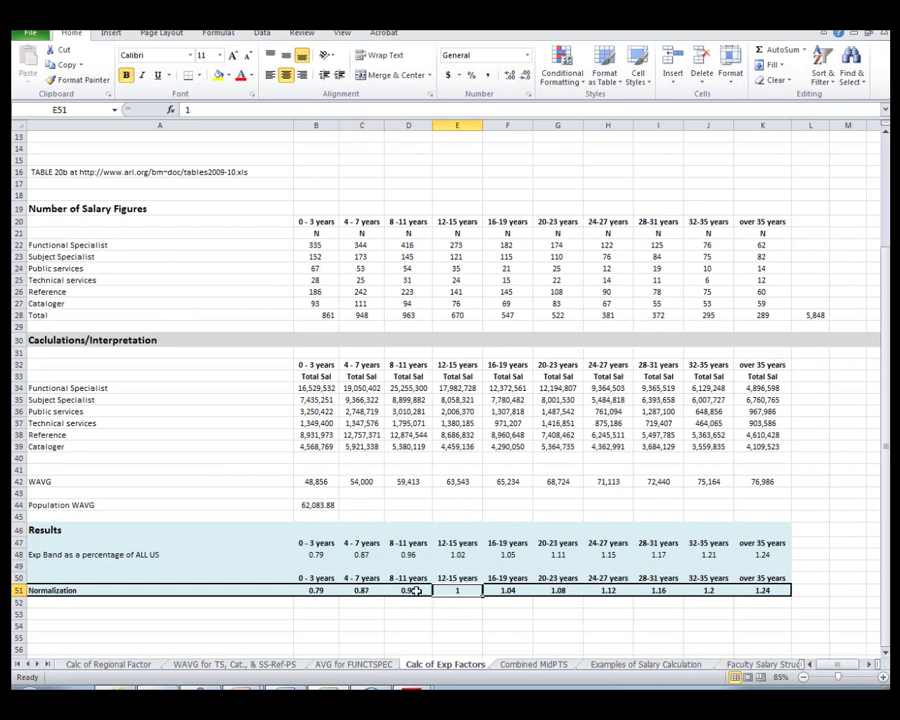
{"action": "left_click_drag", "start_coordinate": [381, 604], "coordinate": [410, 590]}
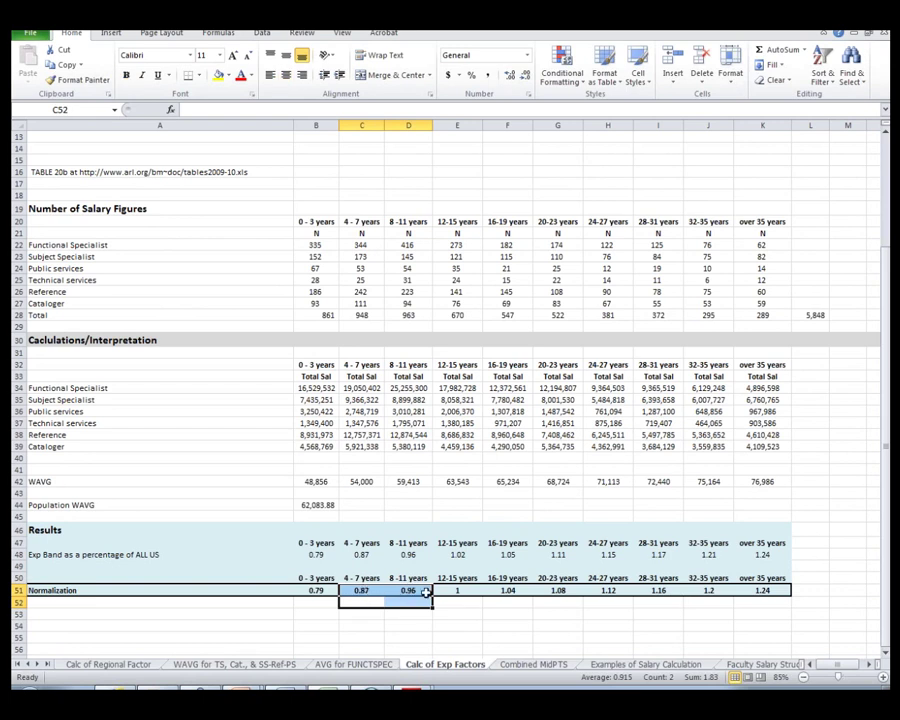
{"action": "left_click", "coordinate": [408, 544]}
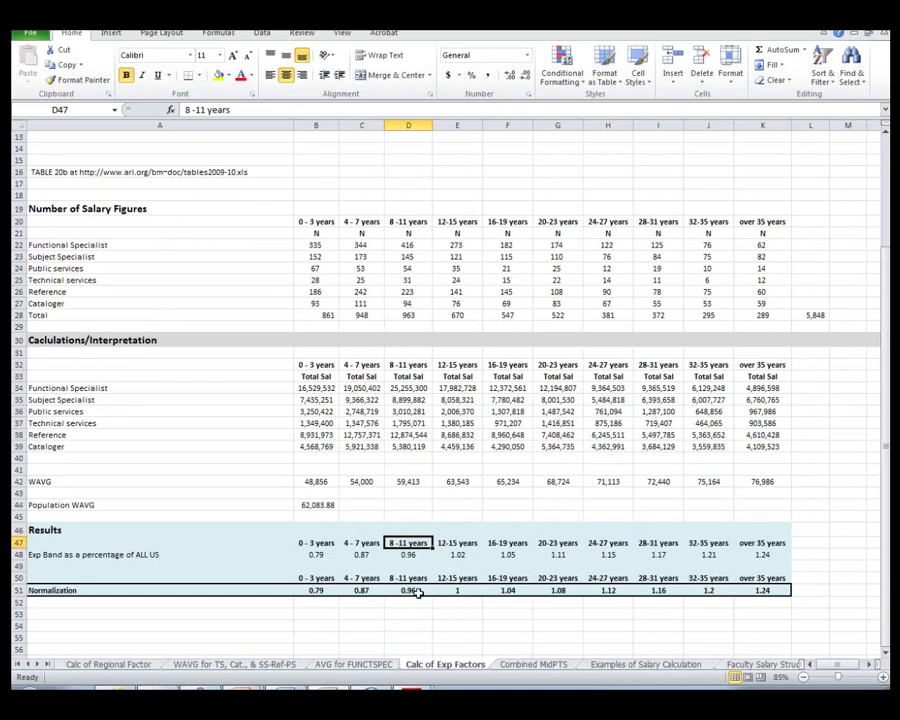
{"action": "left_click_drag", "start_coordinate": [364, 590], "coordinate": [410, 591]}
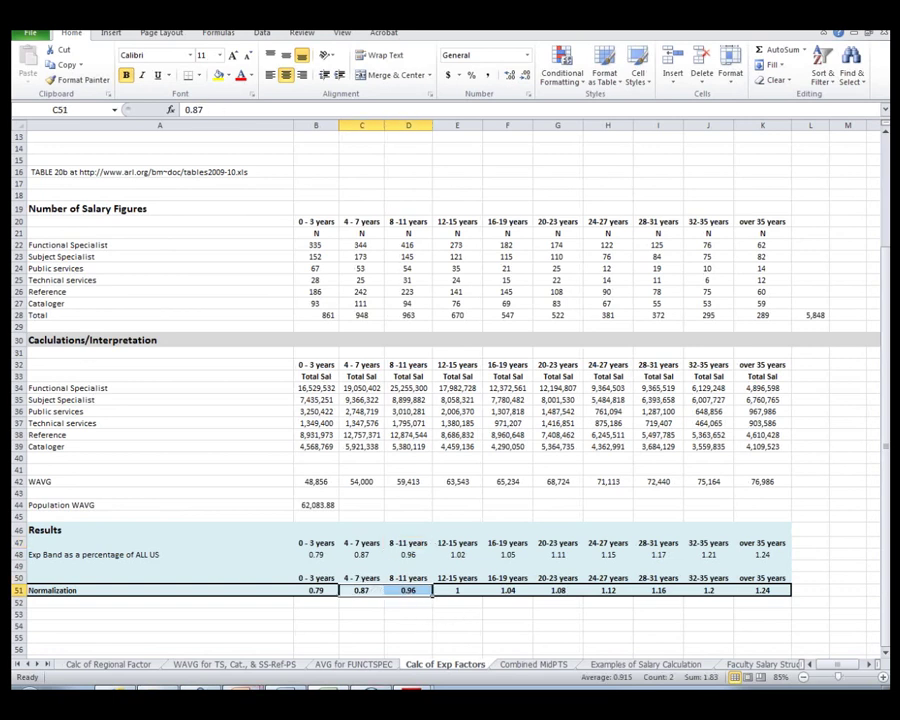
Step: Switch to the PowerPoint slide show and advance through the Findings slides to finding 4 on average salaries by job type
{"action": "left_click", "coordinate": [300, 661]}
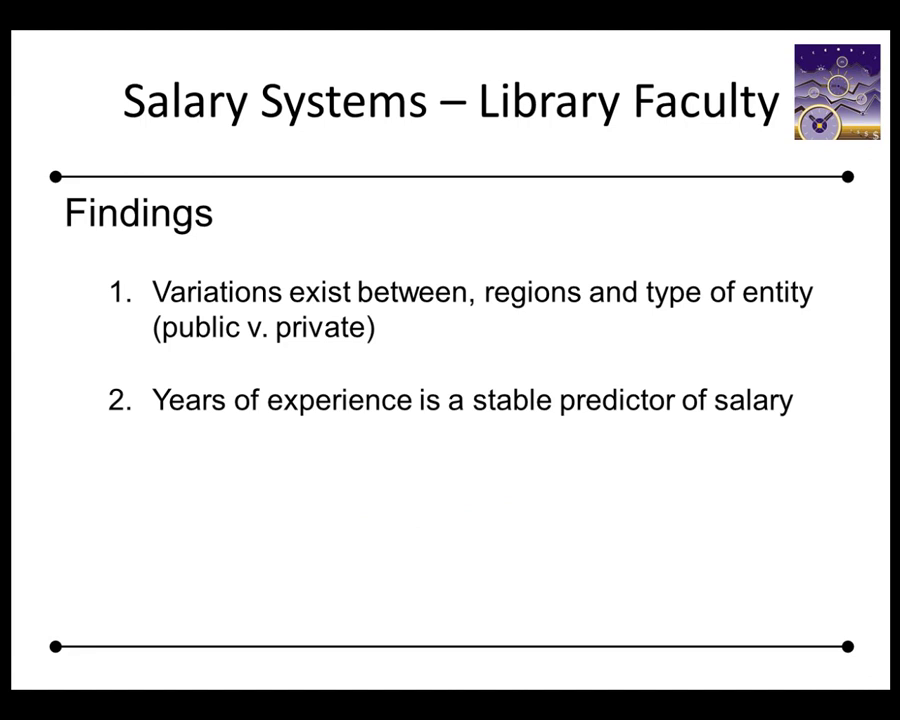
{"action": "key", "text": "Right"}
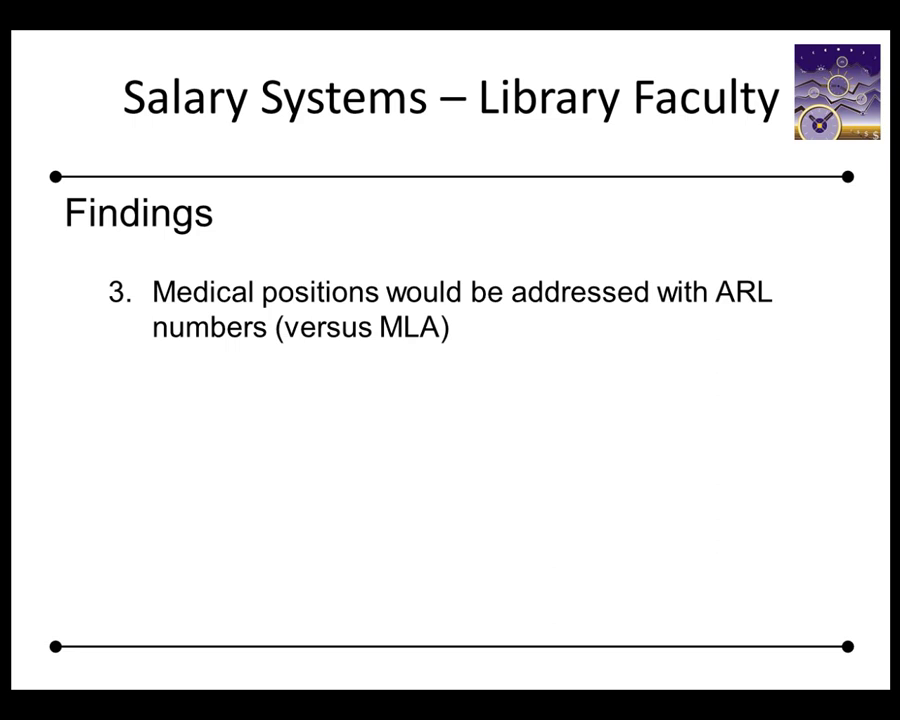
{"action": "left_click", "coordinate": [311, 451]}
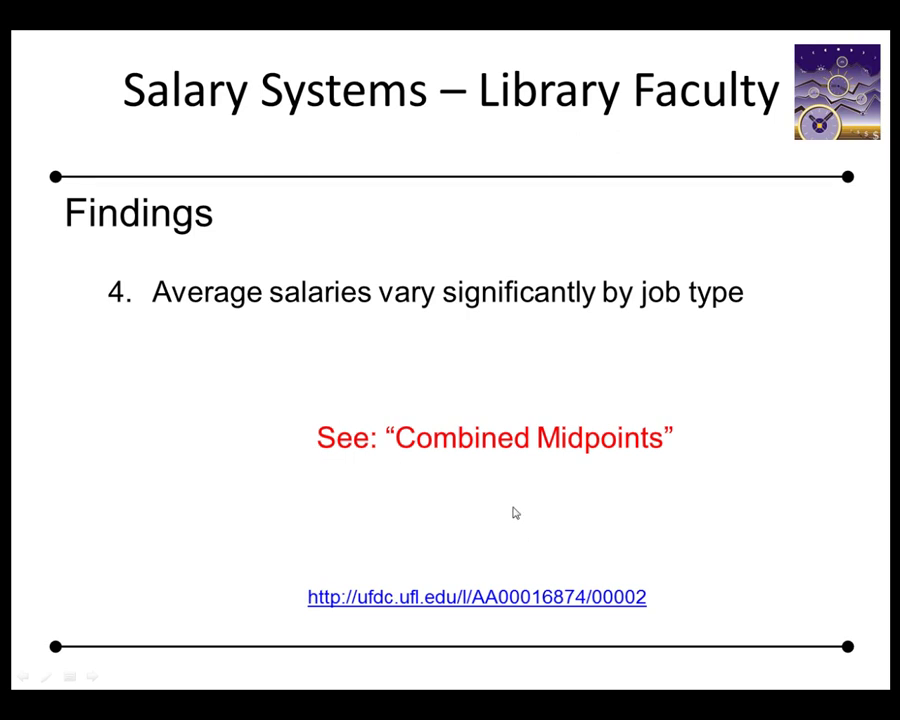
Step: Switch back to the Excel workbook, open the Combined MidPTS sheet and review the three IT job types and midpoints in A11:B13
{"action": "key", "text": "alt+Tab"}
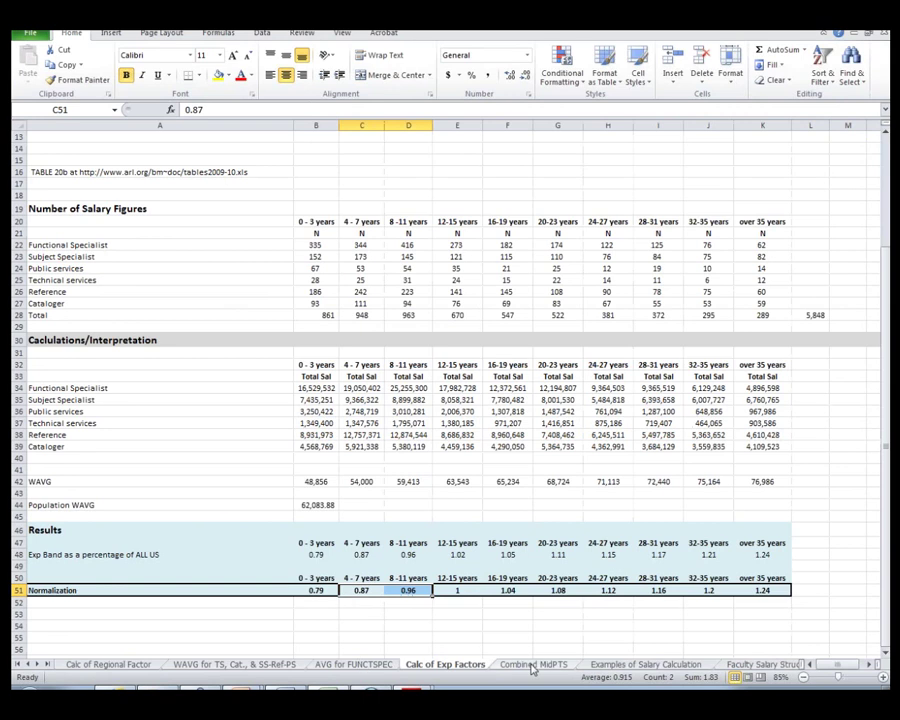
{"action": "left_click", "coordinate": [533, 664]}
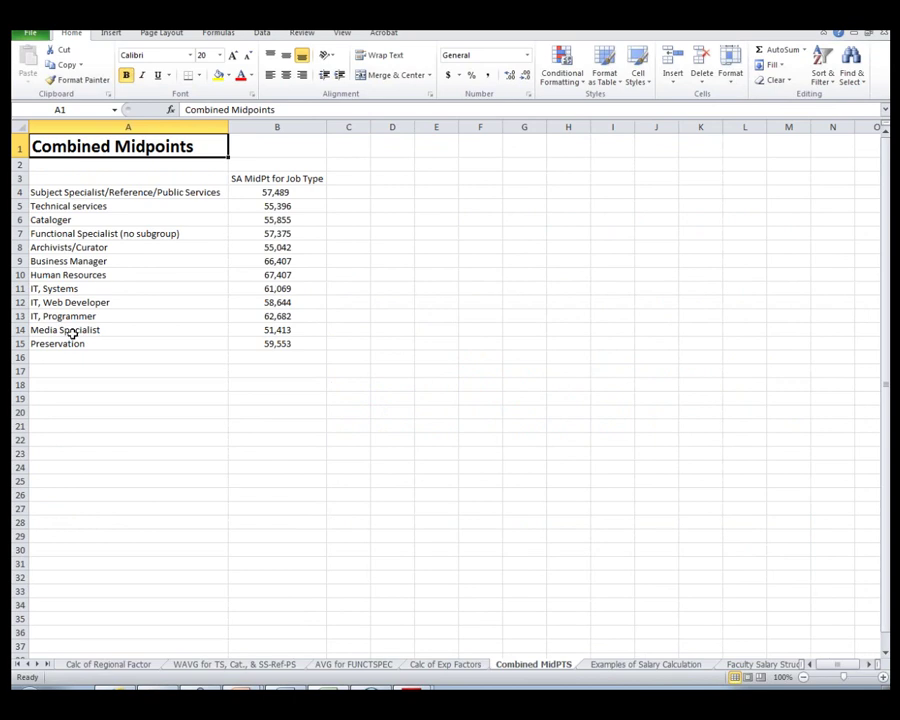
{"action": "left_click", "coordinate": [52, 289]}
{"action": "left_click_drag", "start_coordinate": [52, 289], "coordinate": [267, 314]}
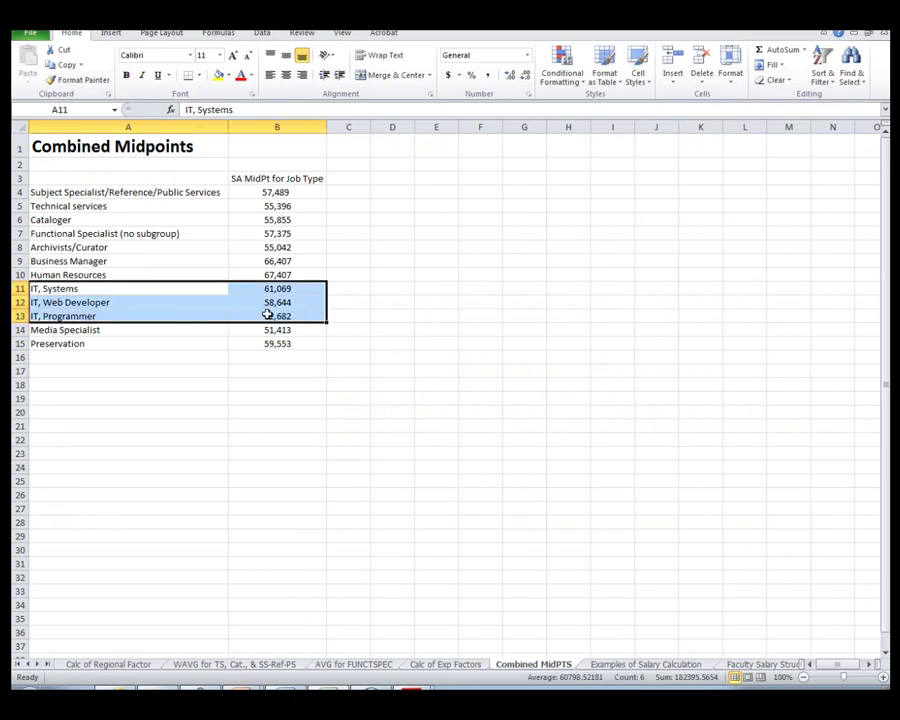
Step: Inspect the source formulas of the Preservation midpoint in B15 and of the first three job type midpoints in B4, B5 and B6
{"action": "left_click", "coordinate": [319, 343]}
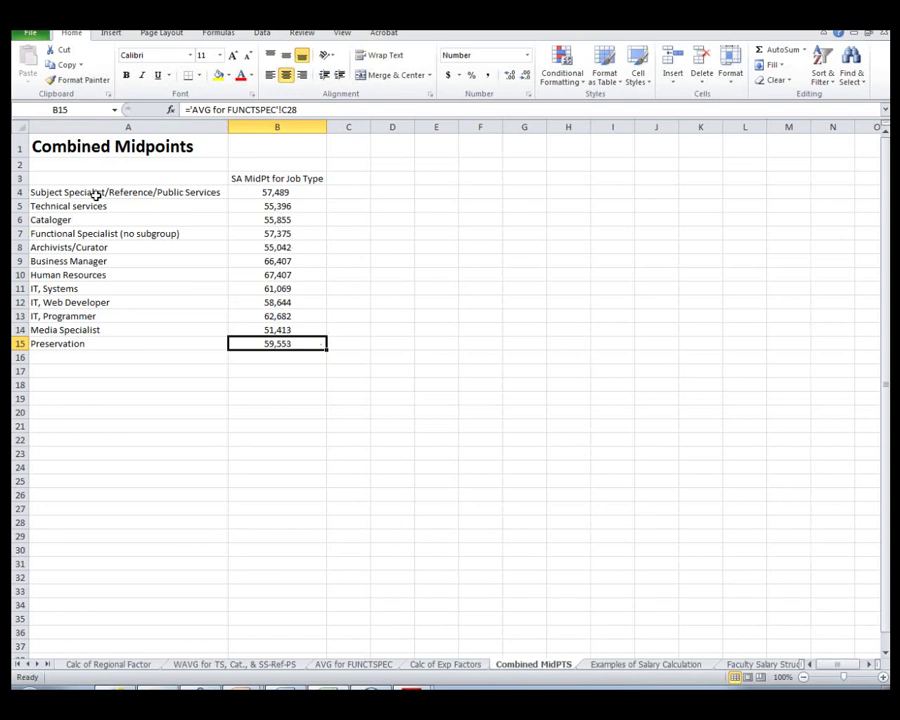
{"action": "left_click", "coordinate": [295, 192]}
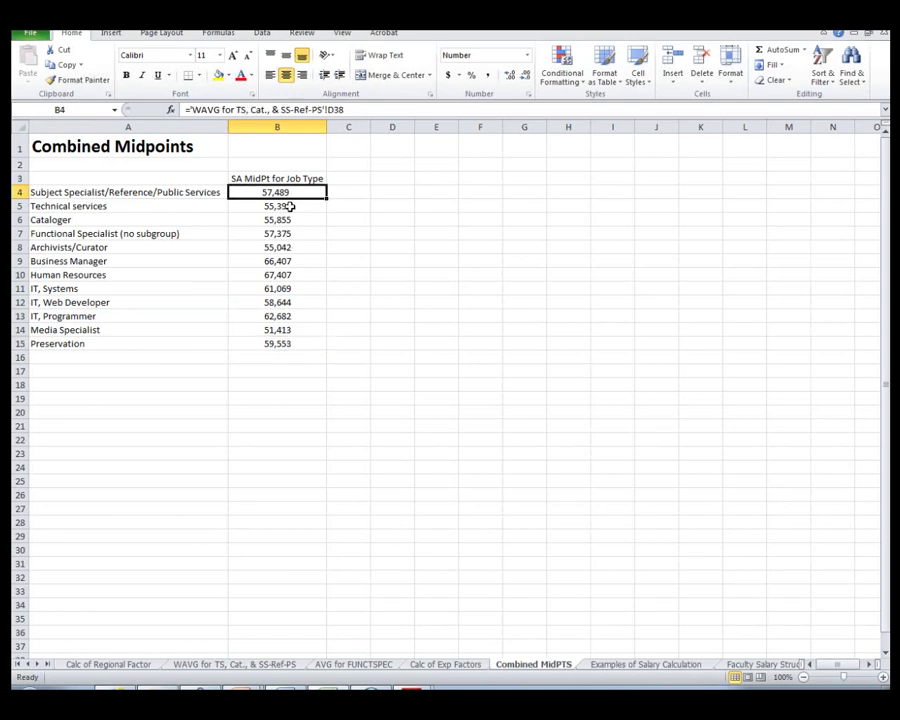
{"action": "left_click", "coordinate": [290, 206]}
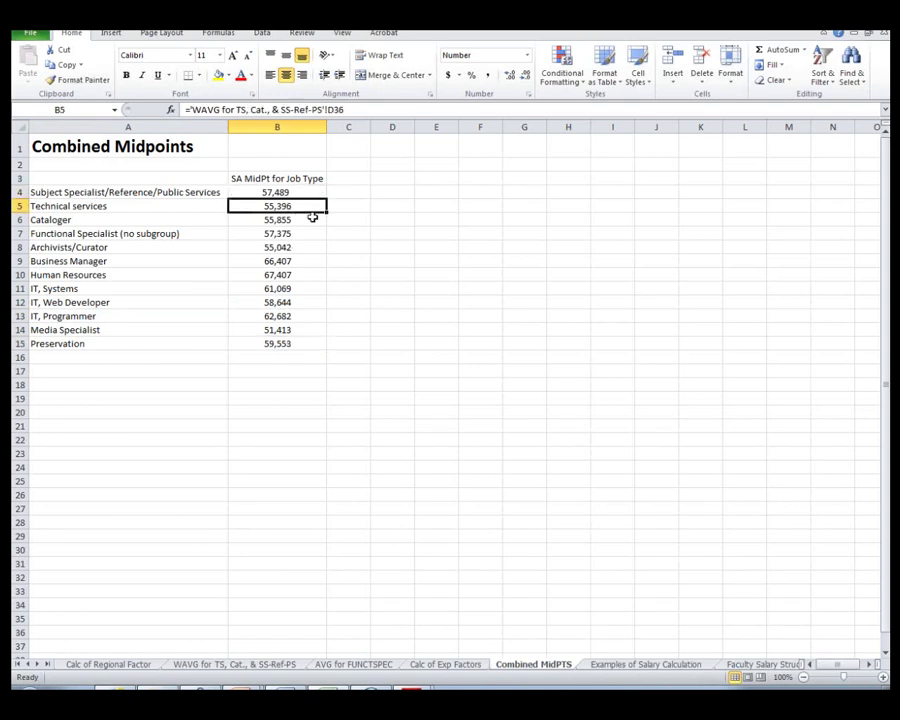
{"action": "left_click", "coordinate": [283, 222]}
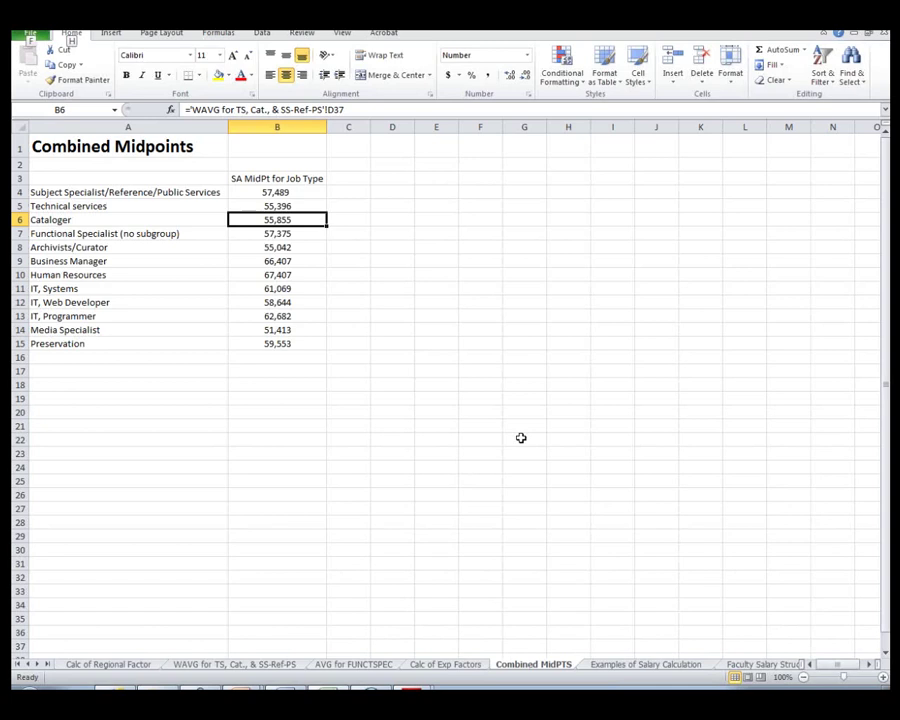
Step: Return to the PowerPoint slide show and advance to the slide on decisions necessary to create a Library Faculty Salary Structure
{"action": "key", "text": "alt+Tab"}
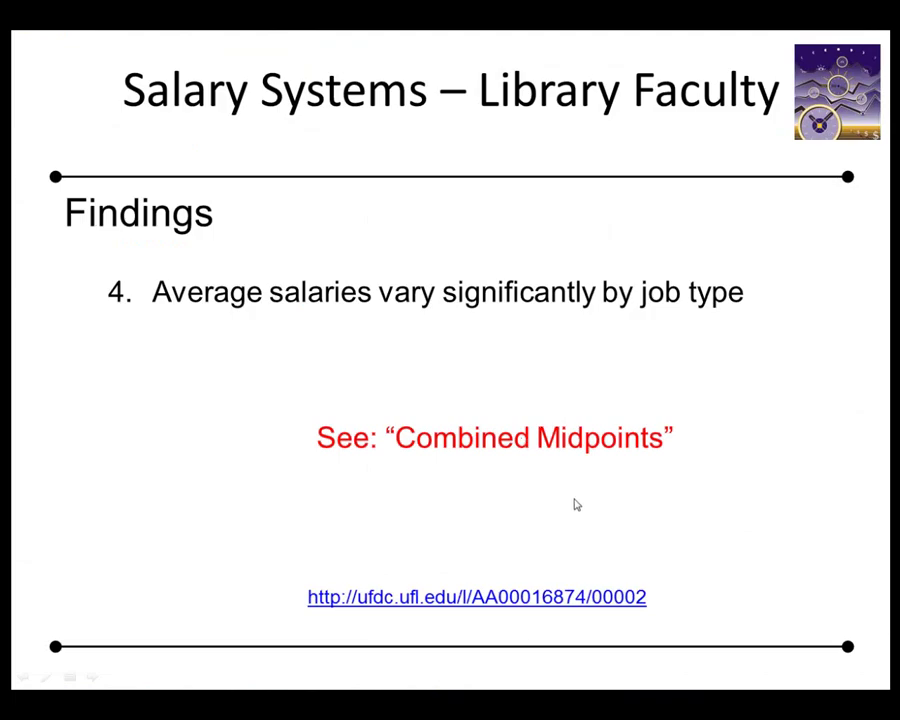
{"action": "key", "text": "Right"}
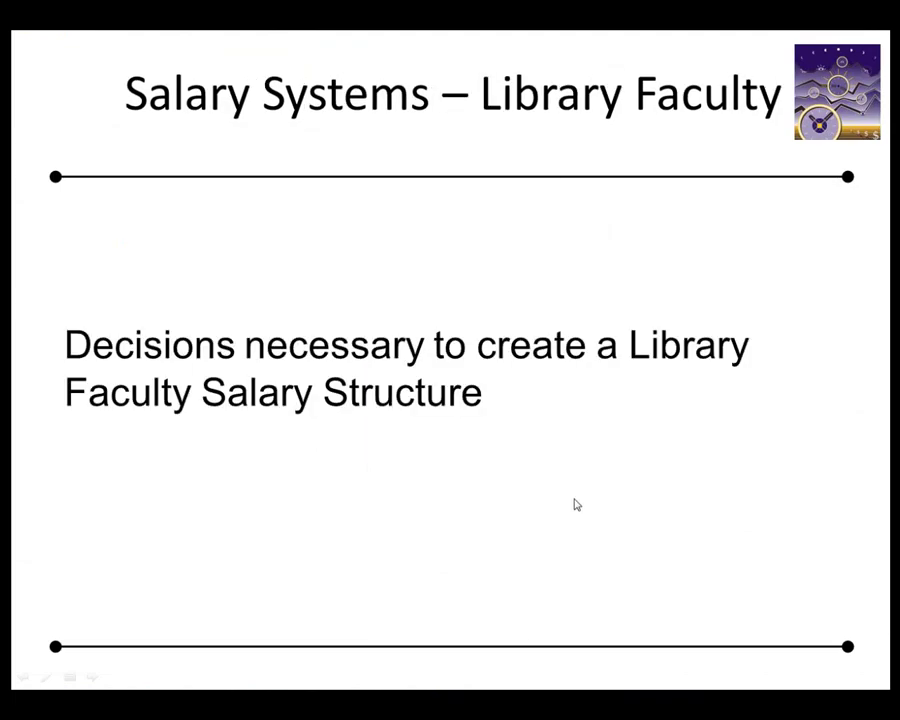